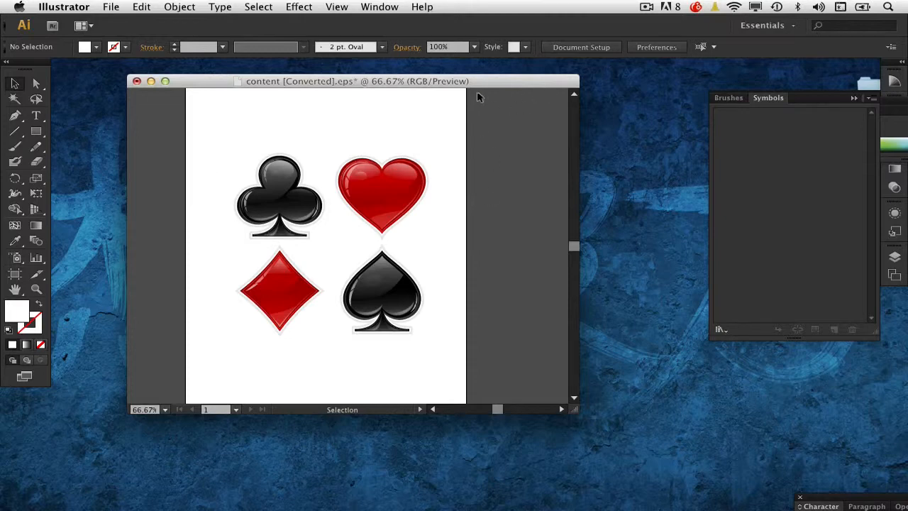
# Copy the complete black club artwork from the content [Converted].eps document and minimise that document's window.
pyautogui.moveTo(484, 81); pyautogui.dragTo(498, 81)
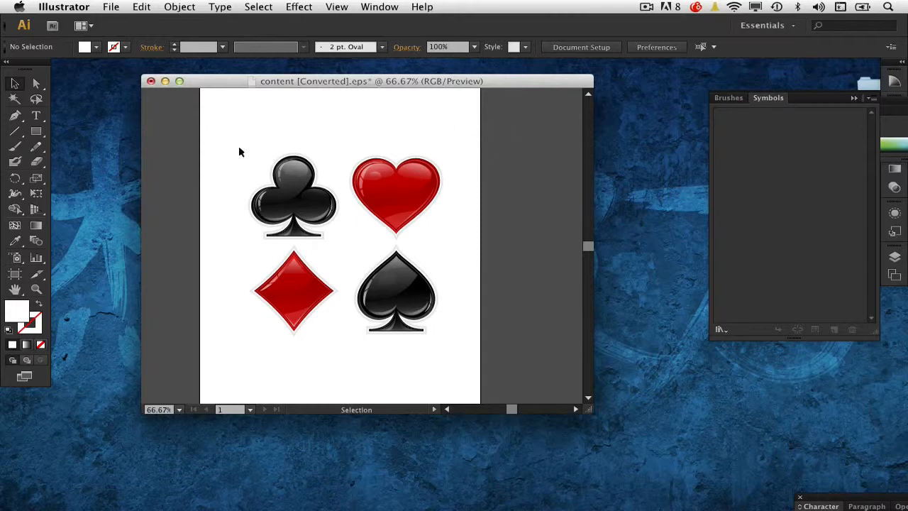
pyautogui.moveTo(237, 150); pyautogui.dragTo(339, 237)
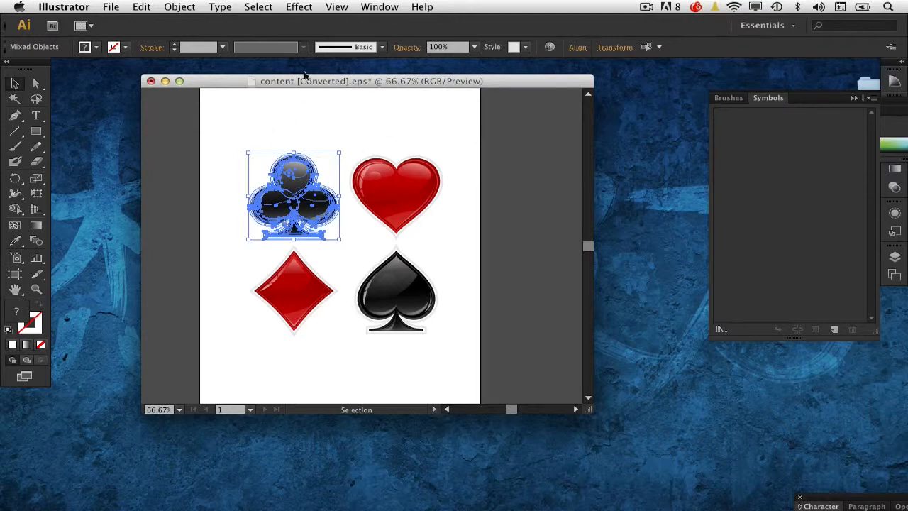
pyautogui.click(145, 7)
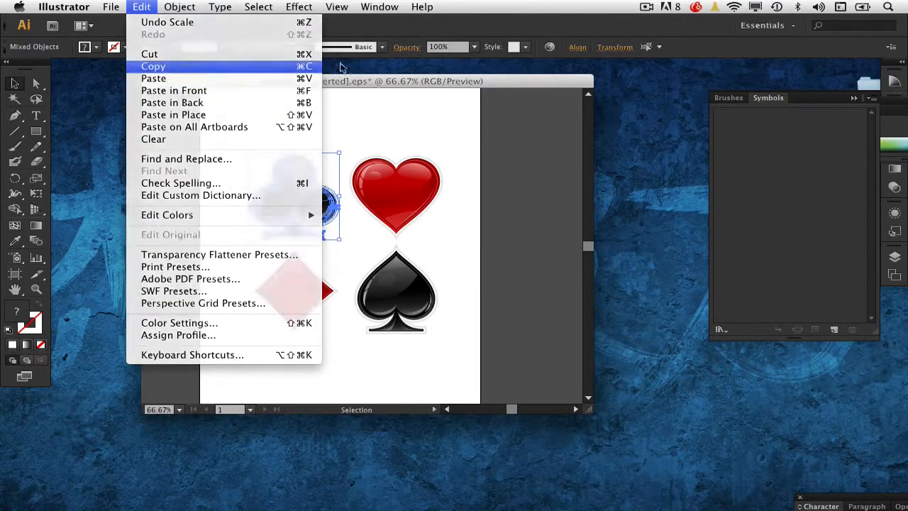
pyautogui.click(153, 66)
pyautogui.click(163, 83)
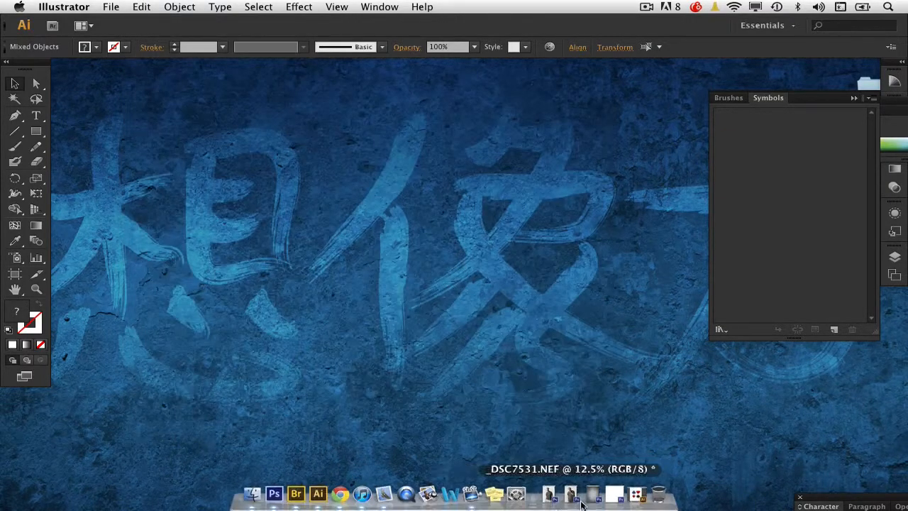
# Switch to the blank Untitled-1 document in Photoshop and paste the copied club as a Smart Object.
pyautogui.click(623, 495)
pyautogui.moveTo(418, 73); pyautogui.dragTo(433, 66)
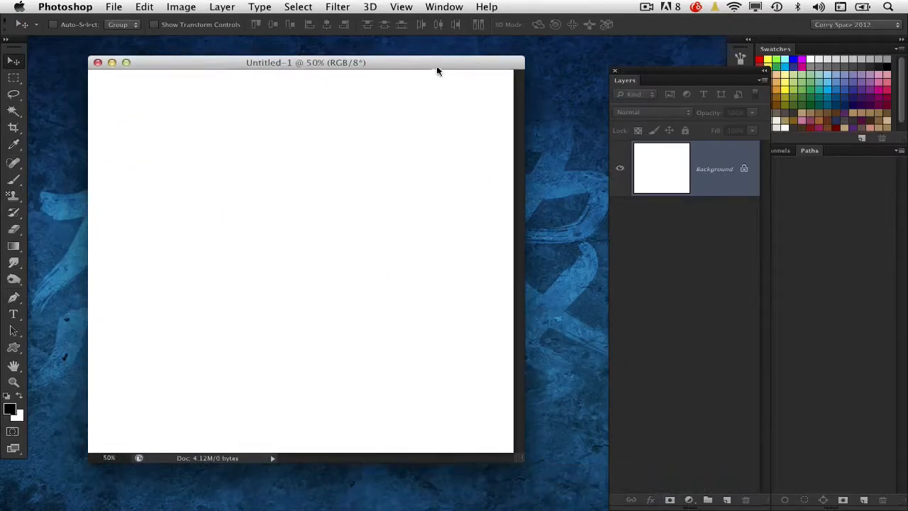
pyautogui.click(143, 7)
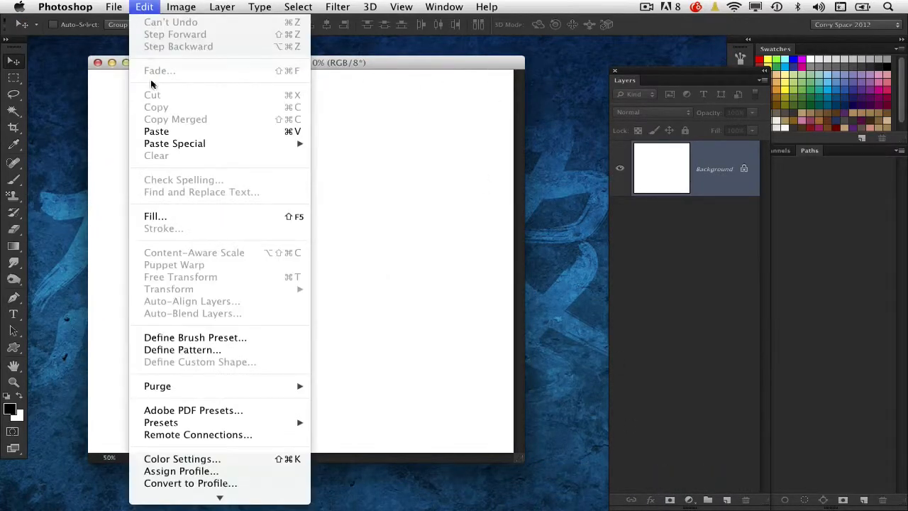
pyautogui.click(161, 132)
pyautogui.moveTo(495, 215); pyautogui.dragTo(537, 198)
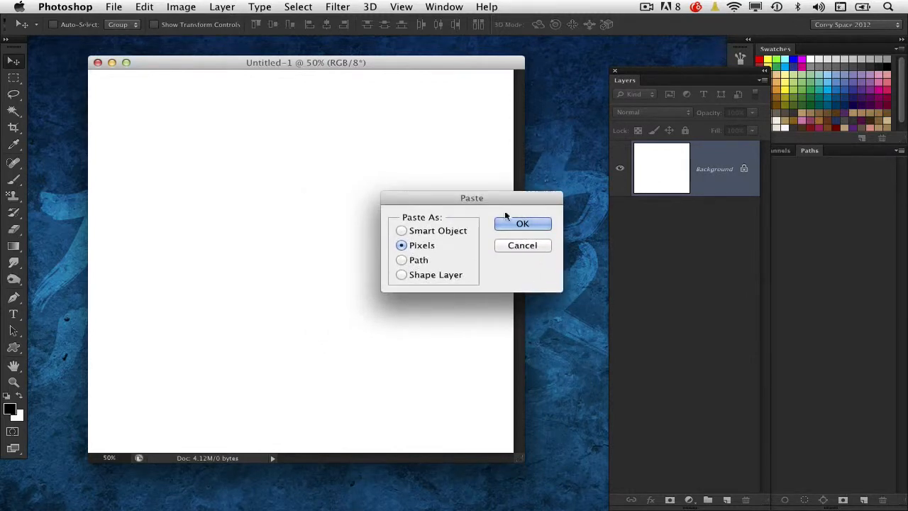
pyautogui.click(440, 231)
pyautogui.moveTo(527, 199); pyautogui.dragTo(532, 186)
pyautogui.click(531, 212)
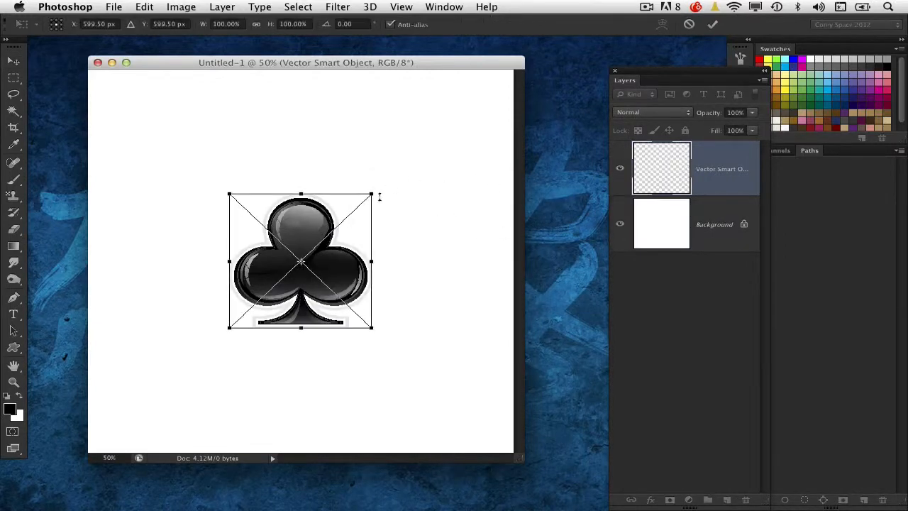
# Enlarge the placed Smart Object club moderately around its centre, apply the placement and hide its layer.
pyautogui.moveTo(377, 191); pyautogui.dragTo(399, 169)
pyautogui.press('Return')
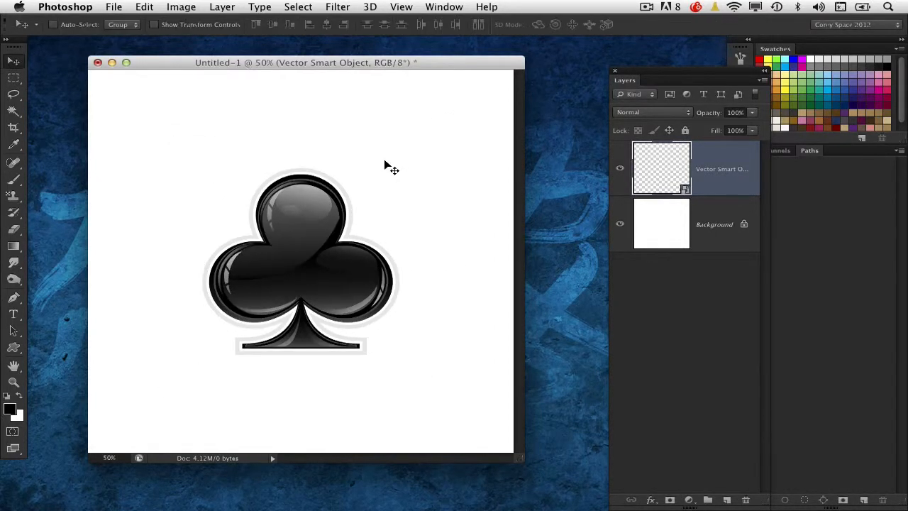
pyautogui.click(621, 170)
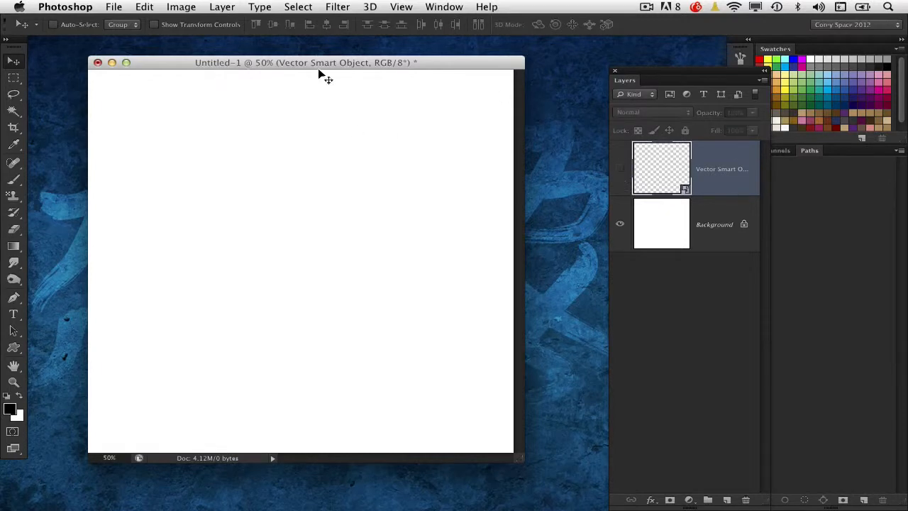
# Paste the copied club again as Pixels and enlarge it to roughly the Smart Object club's size.
pyautogui.click(150, 7)
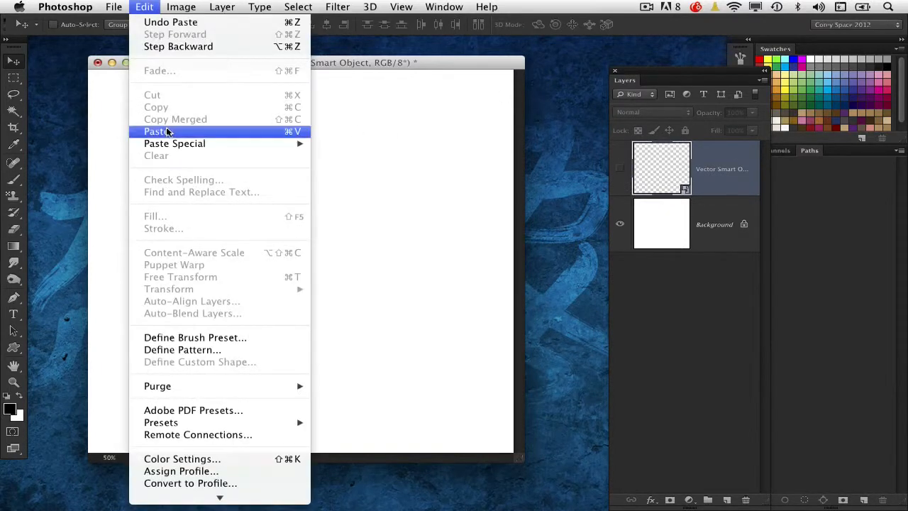
pyautogui.click(212, 130)
pyautogui.click(433, 232)
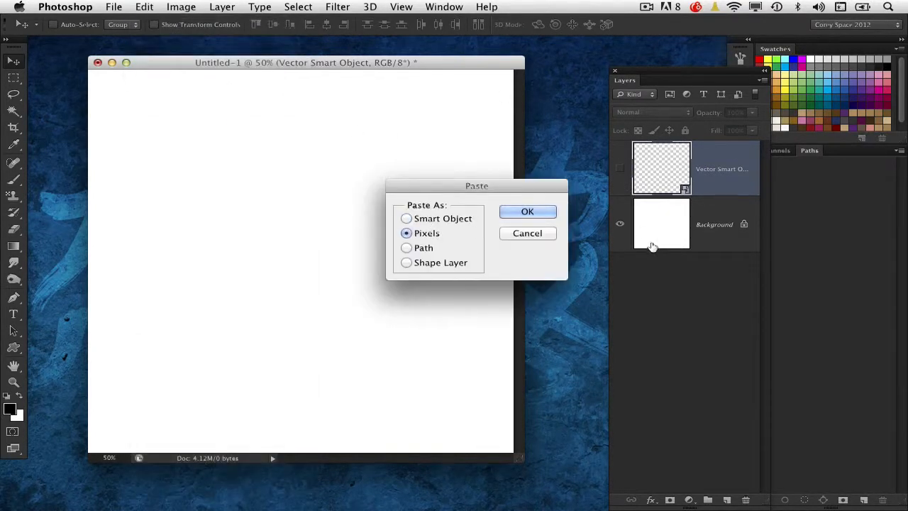
pyautogui.click(549, 215)
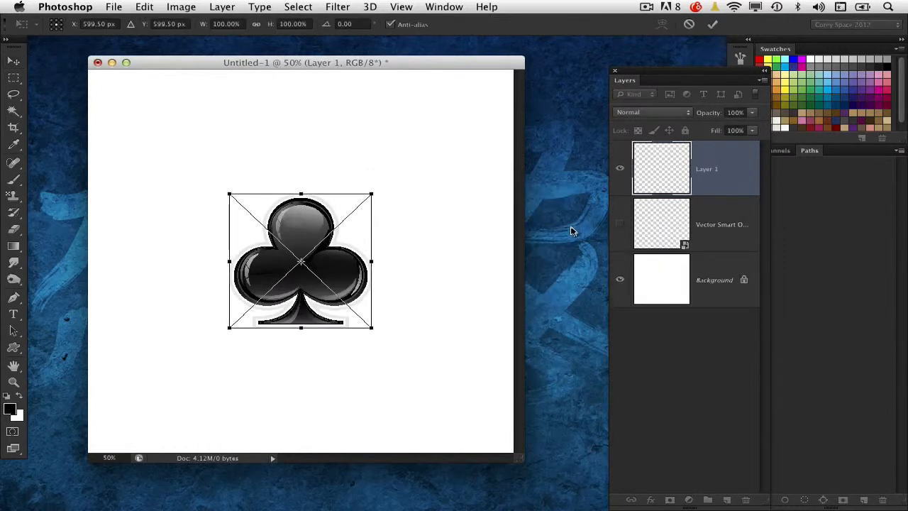
pyautogui.moveTo(383, 203); pyautogui.dragTo(414, 125)
pyautogui.press('Return')
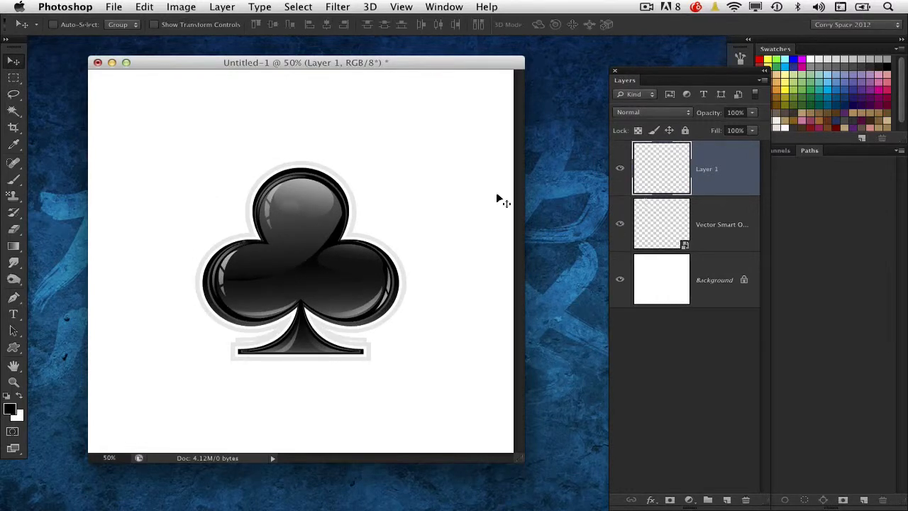
# Place the two clubs side by side, with the Smart Object on the canvas's right and the pixel version on its left.
pyautogui.click(659, 225)
pyautogui.moveTo(321, 294); pyautogui.dragTo(425, 293)
pyautogui.click(665, 178)
pyautogui.moveTo(365, 278); pyautogui.dragTo(273, 276)
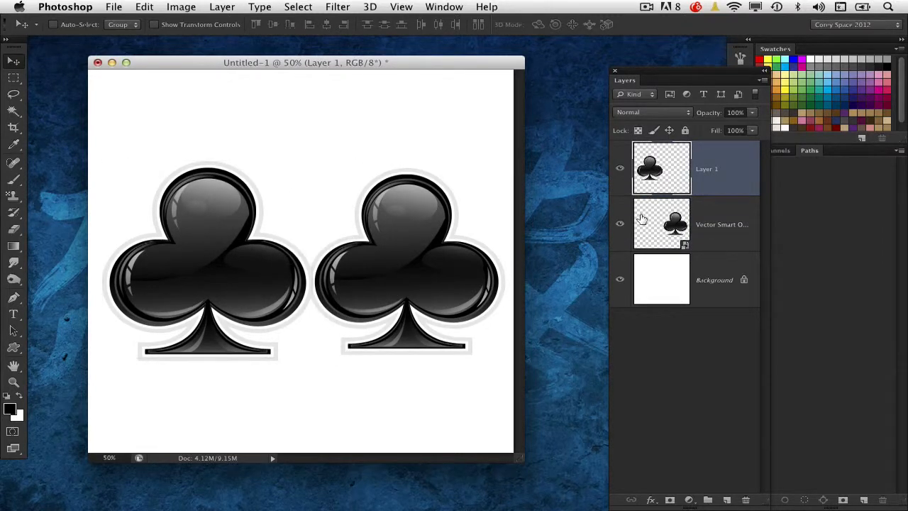
# Isolate the pixel club near the canvas centre by hiding the Smart Object layer, and shrink it to a tiny icon toward the lower-left corner.
pyautogui.click(621, 225)
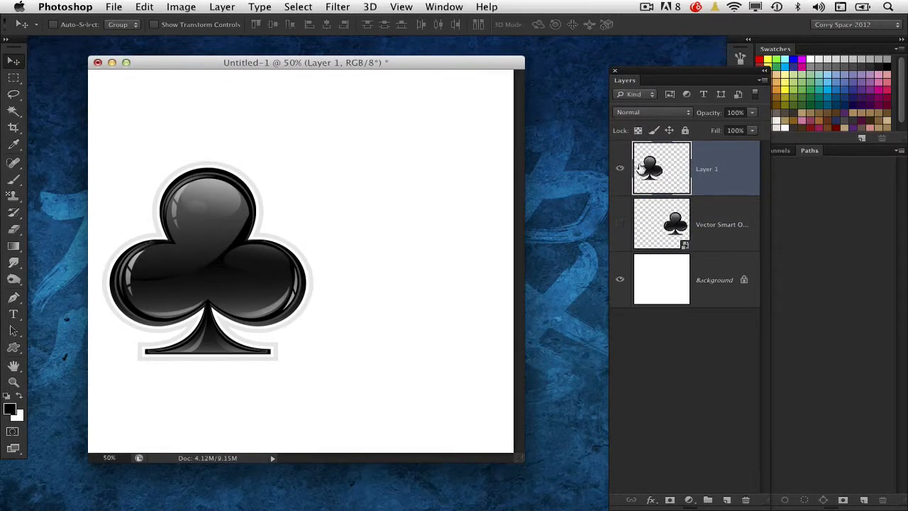
pyautogui.moveTo(264, 283); pyautogui.dragTo(365, 283)
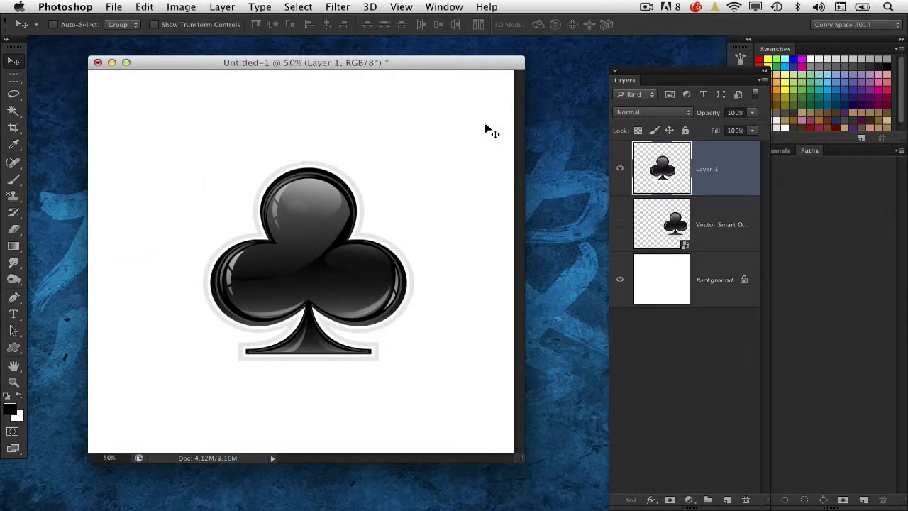
pyautogui.hotkey('ctrl', 't')
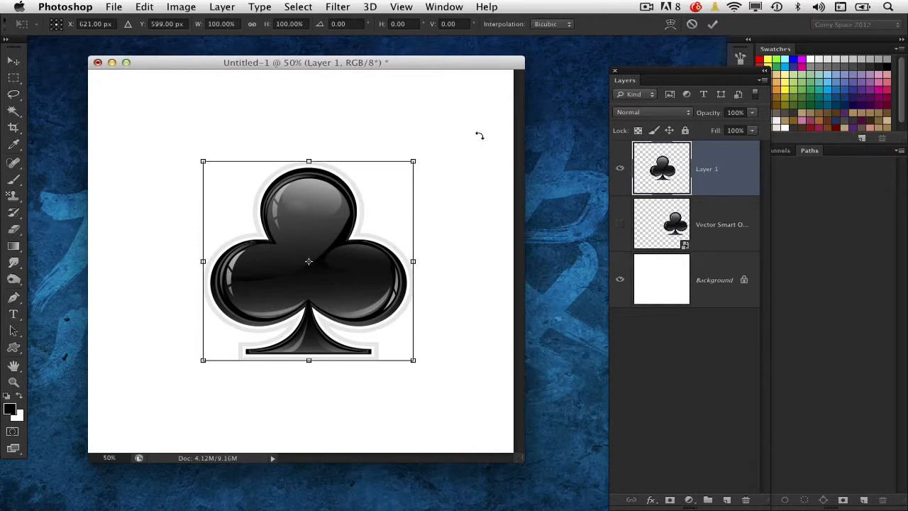
pyautogui.moveTo(414, 162); pyautogui.dragTo(135, 420)
pyautogui.press('Return')
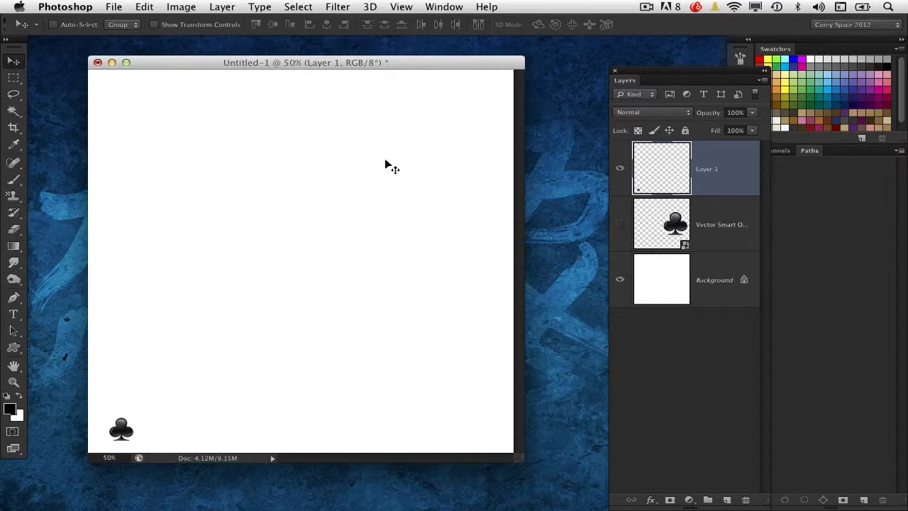
# Scale the tiny pixel club up to about 1425%, roughly 1026 × 1083 px, and apply the transformation.
pyautogui.press('super+t')
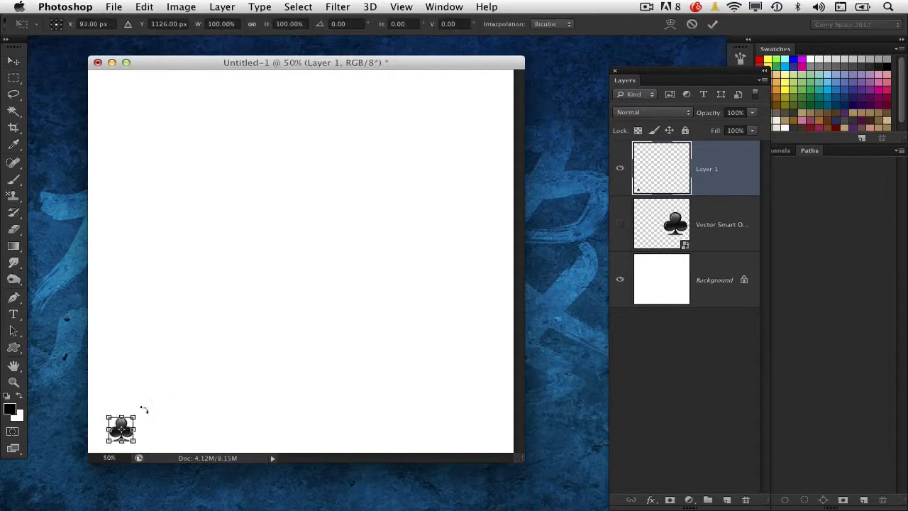
pyautogui.moveTo(135, 416); pyautogui.dragTo(504, 121)
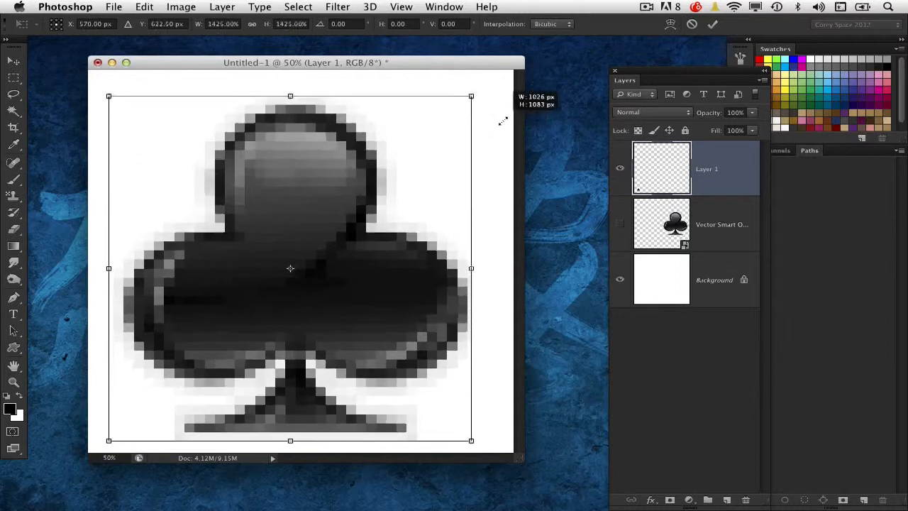
pyautogui.press('Return')
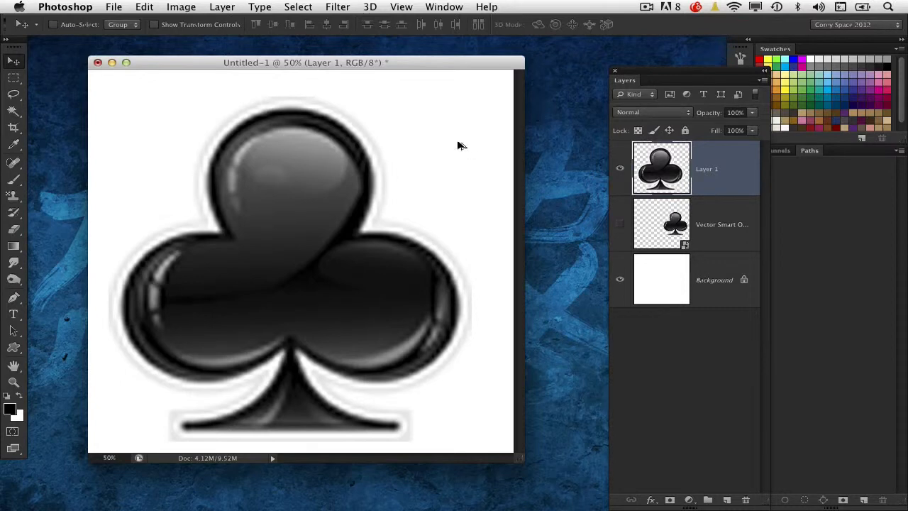
# Undo both the shrinking and the enlarging of the pixel club on Layer 1.
pyautogui.press('super+alt+z')
pyautogui.press('super+alt+z')
pyautogui.press('super+shift+z')
pyautogui.press('super+shift+z')
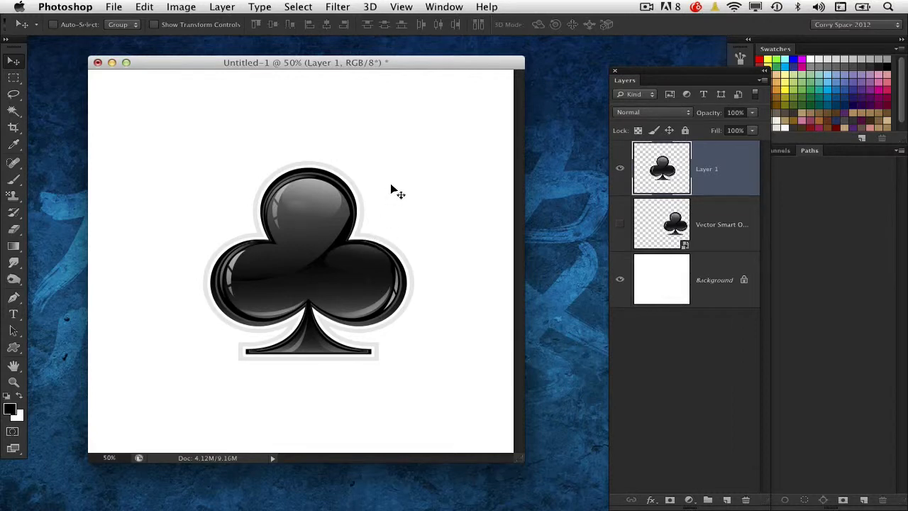
# Check the document's pixel dimensions and resolution in the Image Size dialog without changing them.
pyautogui.click(169, 7)
pyautogui.click(193, 121)
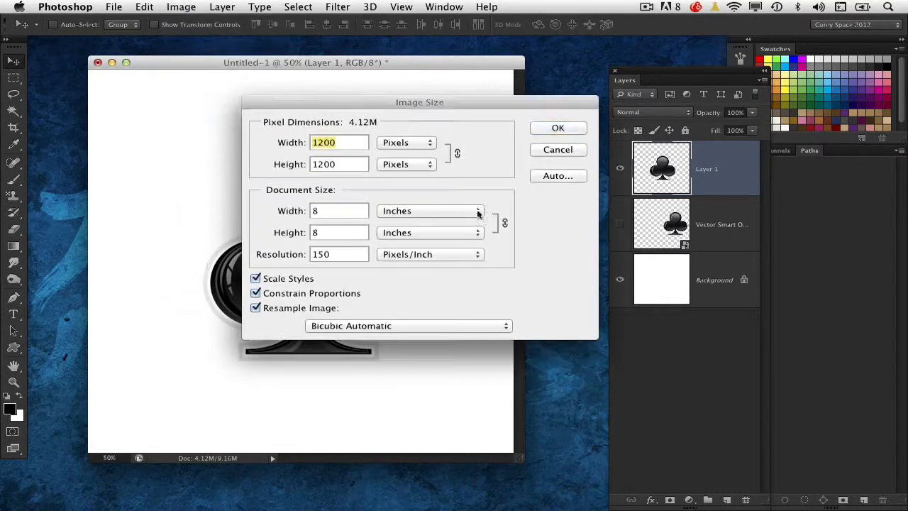
pyautogui.click(558, 150)
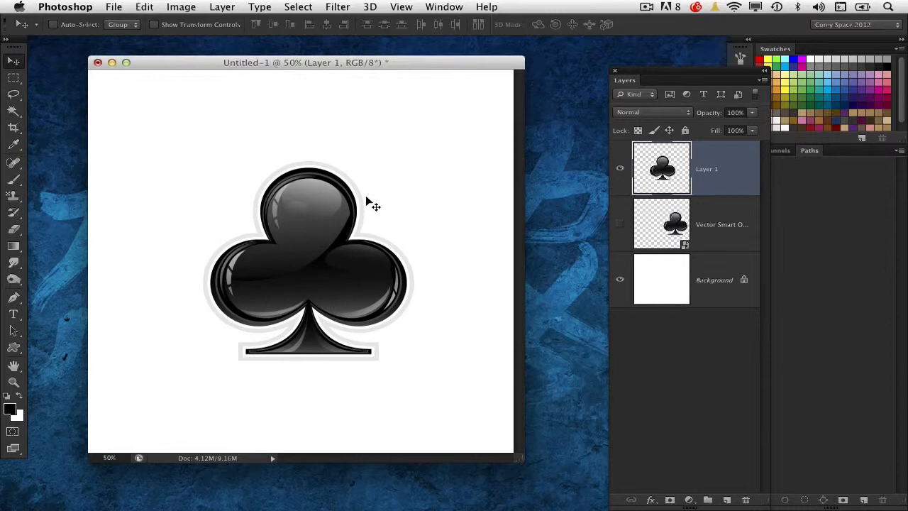
# Scale the pixel club on Layer 1 down to about 18%, apply it, and enlarge the result to fill much of the canvas.
pyautogui.press('super+t')
pyautogui.moveTo(416, 161); pyautogui.dragTo(215, 284)
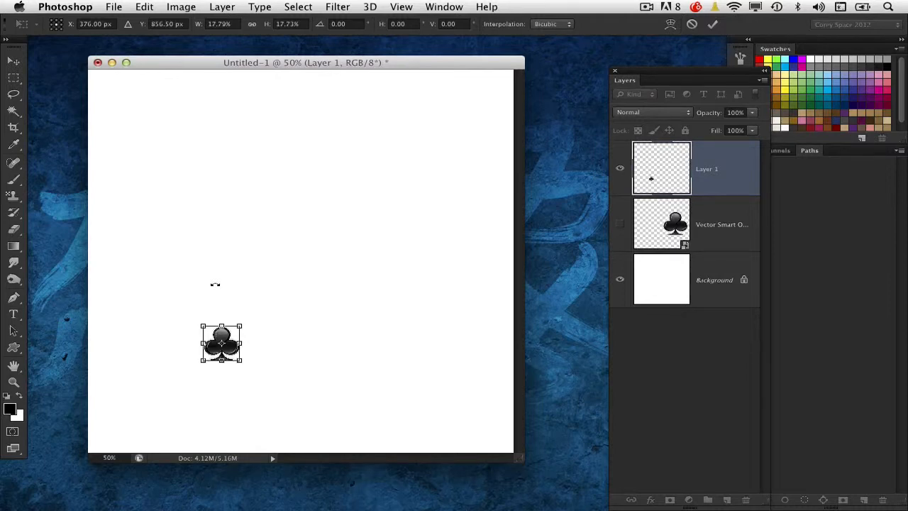
pyautogui.press('Return')
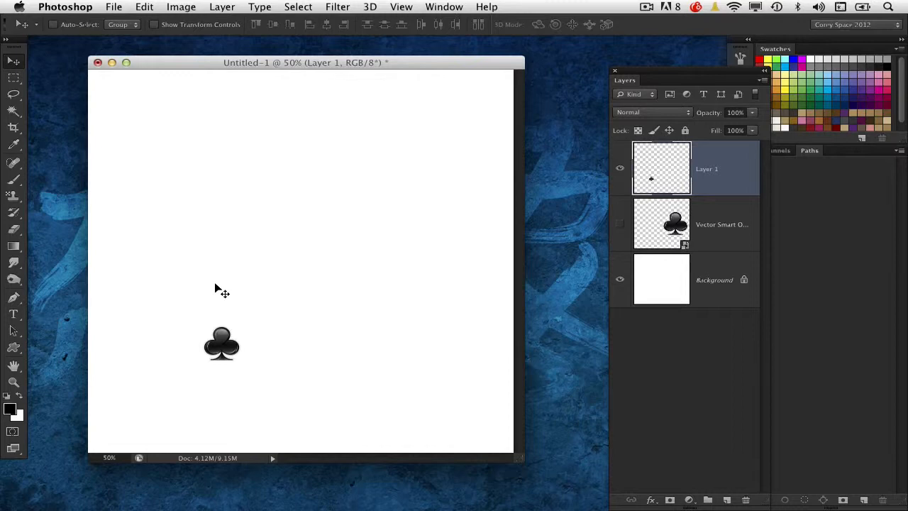
pyautogui.press('super+t')
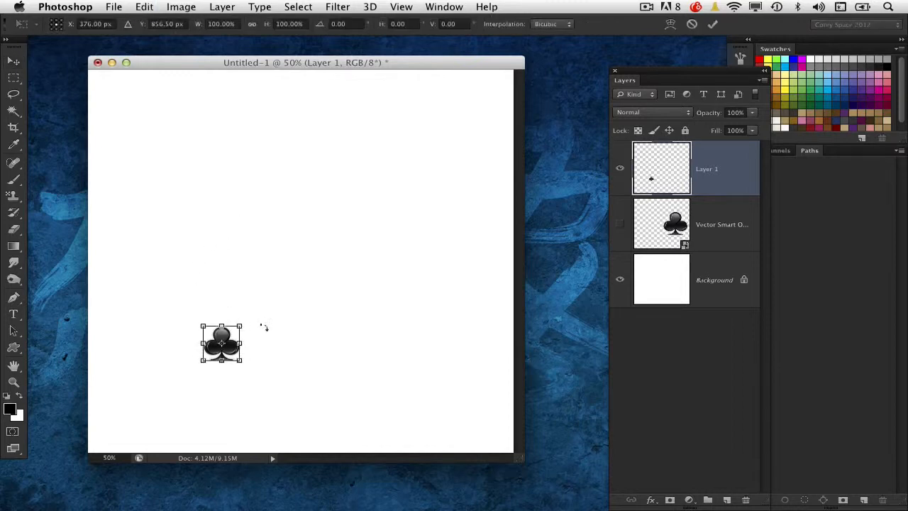
pyautogui.moveTo(238, 329); pyautogui.dragTo(447, 130)
pyautogui.press('Return')
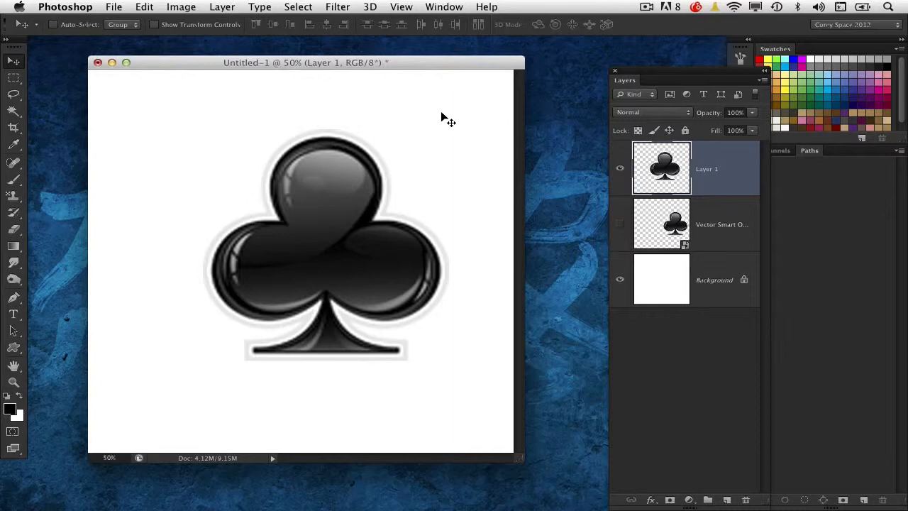
# Delete the pixel club's layer, and show the Smart Object club and move it near the canvas centre.
pyautogui.press('Delete')
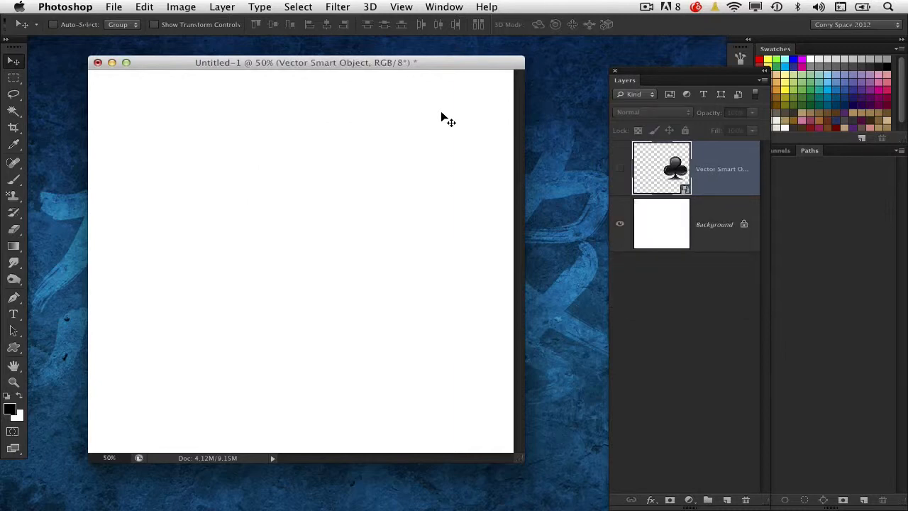
pyautogui.click(619, 168)
pyautogui.moveTo(430, 274); pyautogui.dragTo(314, 257)
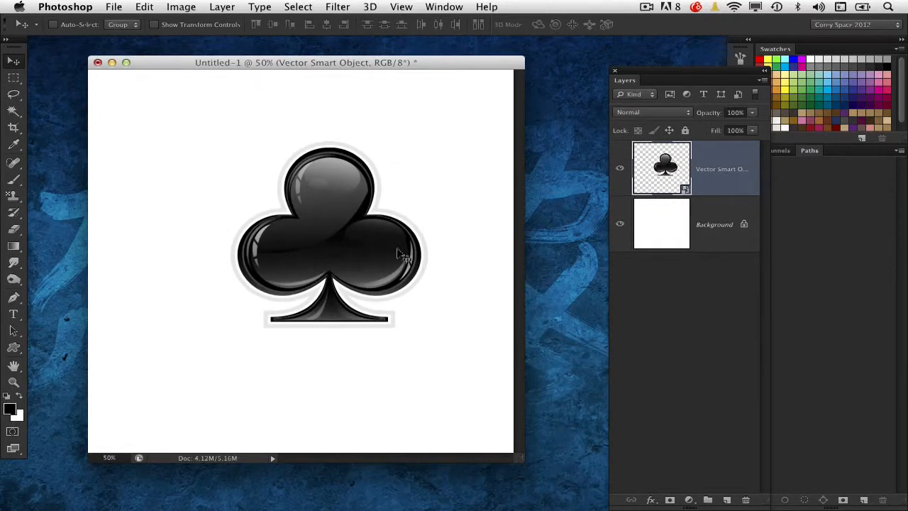
# Scale the Smart Object club down to about 17% and move it near the canvas's lower-left corner.
pyautogui.hotkey('ctrl', 't')
pyautogui.moveTo(420, 142); pyautogui.dragTo(224, 293)
pyautogui.press('Return')
pyautogui.moveTo(252, 266); pyautogui.dragTo(152, 370)
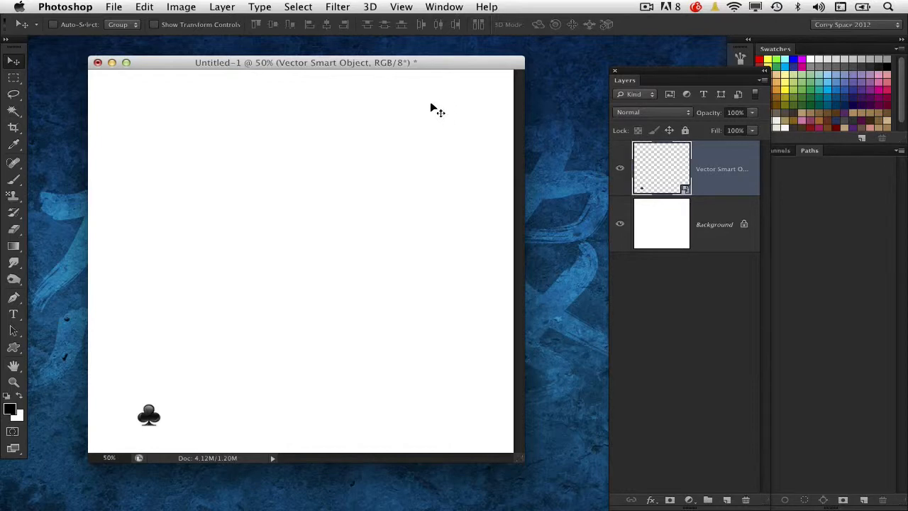
# Scale the small Smart Object club up to about 244% so it nearly fills the canvas, and apply the transformation.
pyautogui.press('super+t')
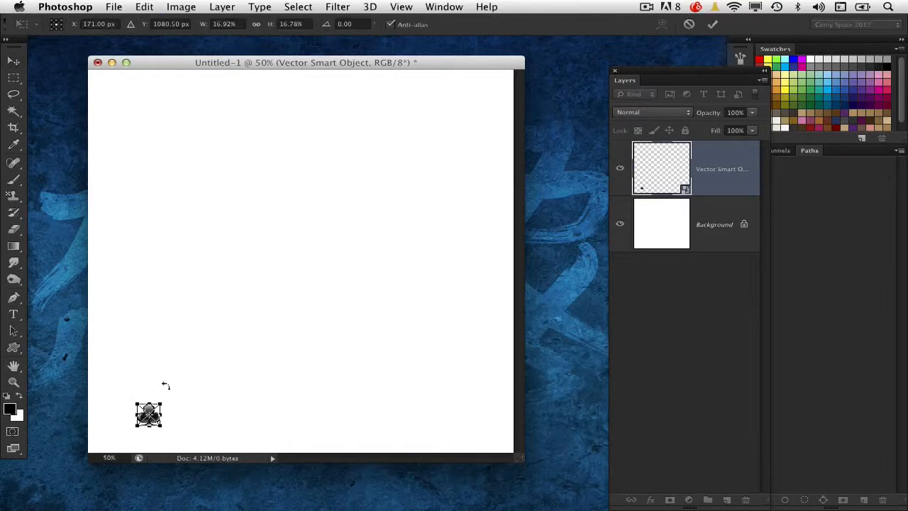
pyautogui.moveTo(165, 401); pyautogui.dragTo(479, 93)
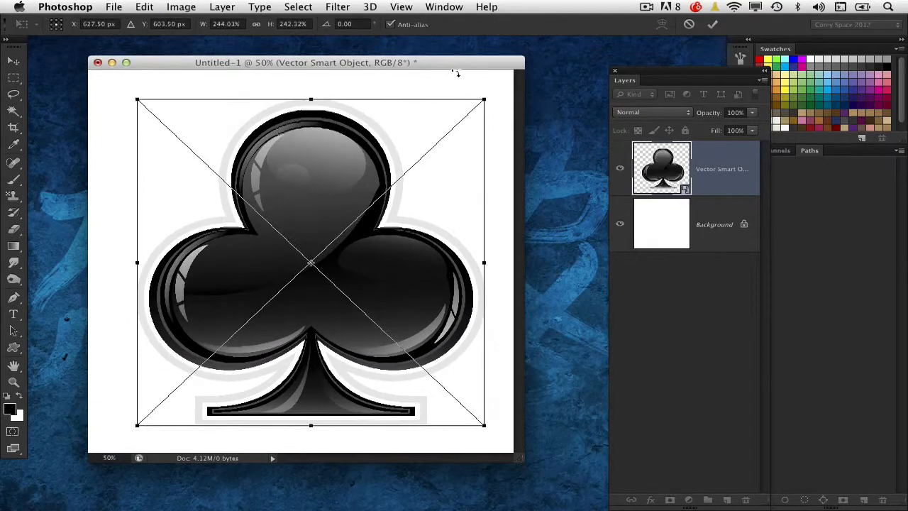
pyautogui.press('Return')
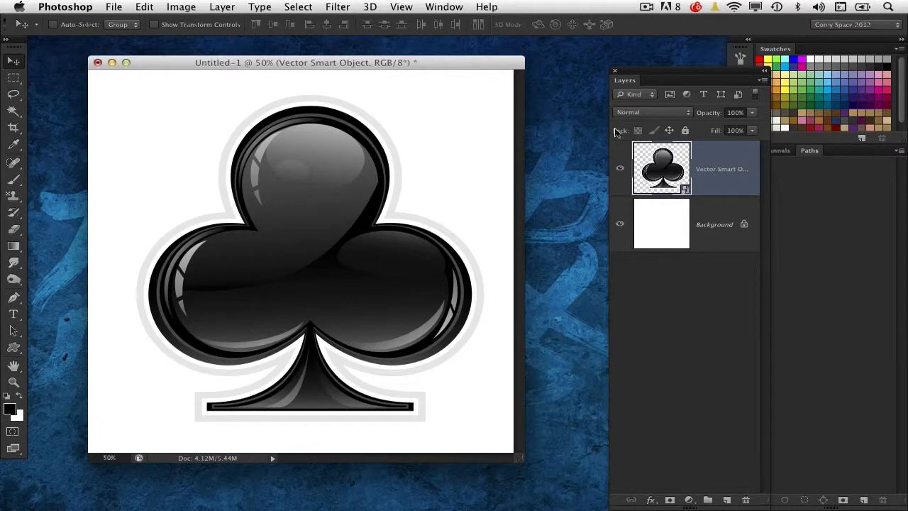
# Move and shorten the Layers panel, and open the club Smart Object's vector contents in Illustrator to examine its editable artwork.
pyautogui.moveTo(668, 78); pyautogui.dragTo(574, 74)
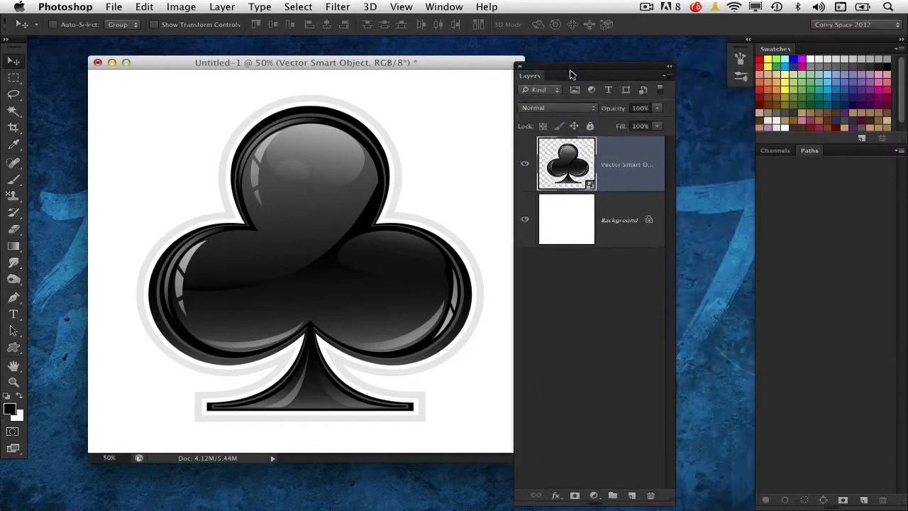
pyautogui.moveTo(665, 494); pyautogui.dragTo(663, 364)
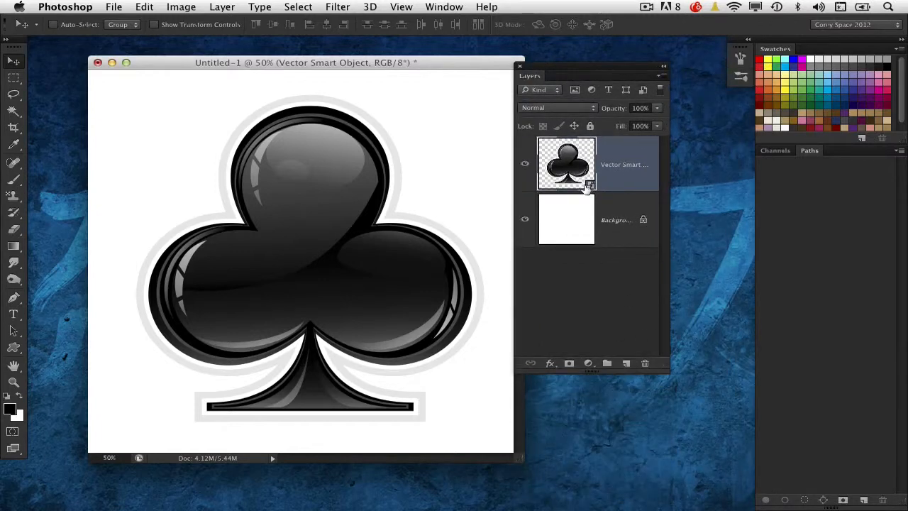
pyautogui.doubleClick(590, 184)
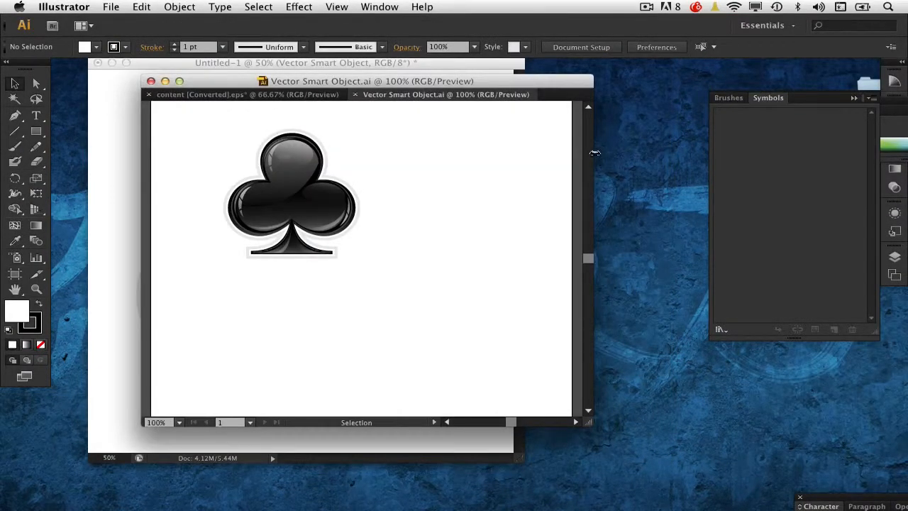
pyautogui.moveTo(397, 135); pyautogui.dragTo(181, 284)
pyautogui.click(417, 165)
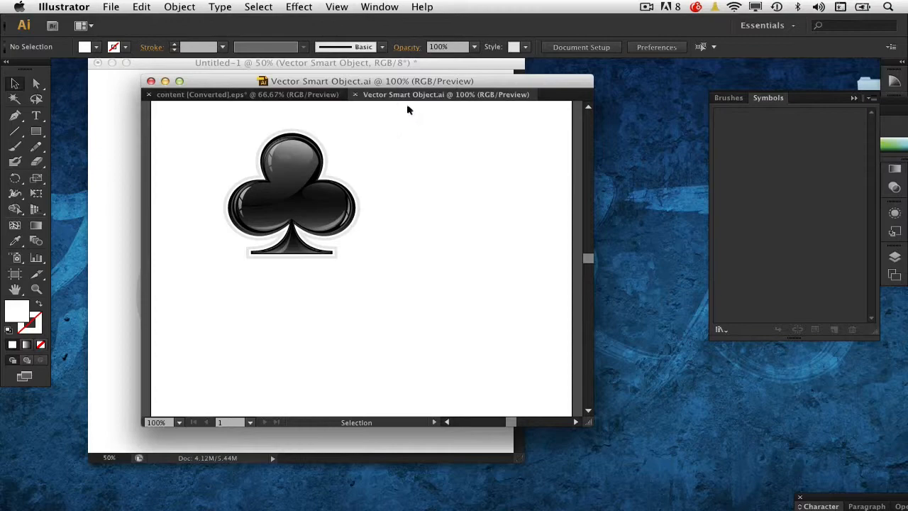
# Close the Vector Smart Object.ai document, minimize the remaining Illustrator document and switch back to Photoshop.
pyautogui.press('super+w')
pyautogui.click(165, 81)
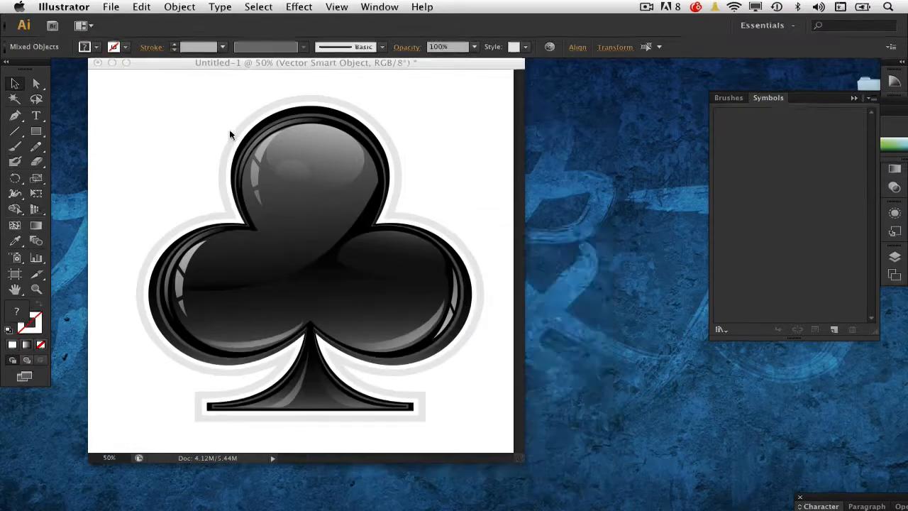
pyautogui.click(230, 135)
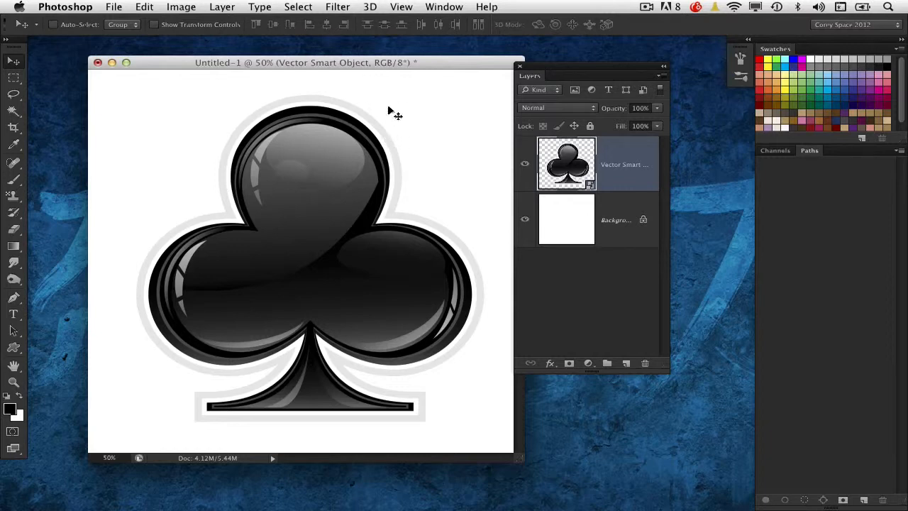
# Minimize the Untitled-1 document and restore missoula blue2.jpg as the active document.
pyautogui.click(112, 63)
pyautogui.moveTo(613, 504)
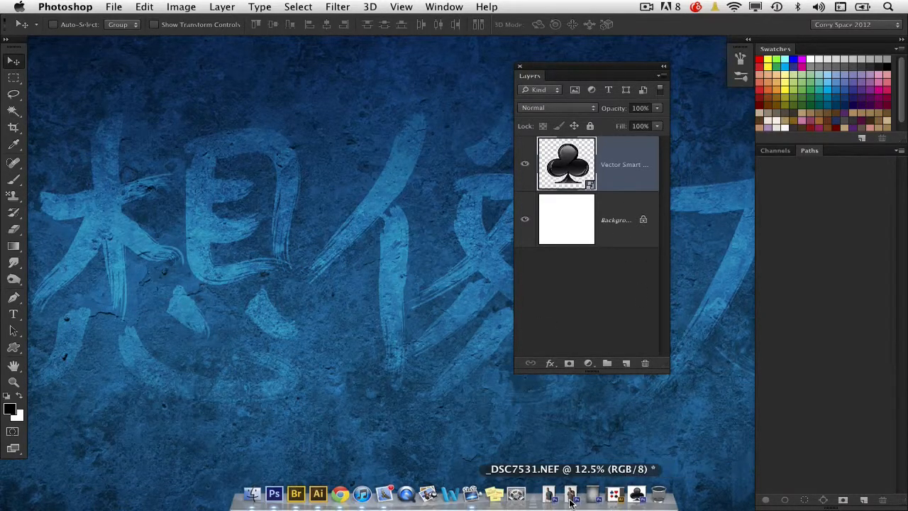
pyautogui.click(593, 497)
pyautogui.moveTo(238, 55)
pyautogui.mouseDown()
pyautogui.moveTo(264, 58)
pyautogui.moveTo(230, 66)
pyautogui.mouseUp()
# Check the pixel dimensions and resolution of missoula blue2.jpg without changing them.
pyautogui.click(181, 6)
pyautogui.click(206, 120)
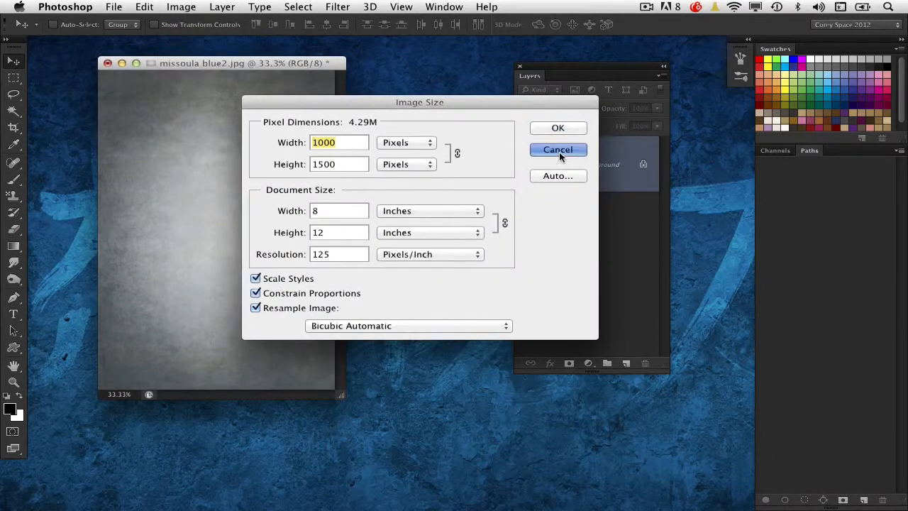
pyautogui.click(555, 153)
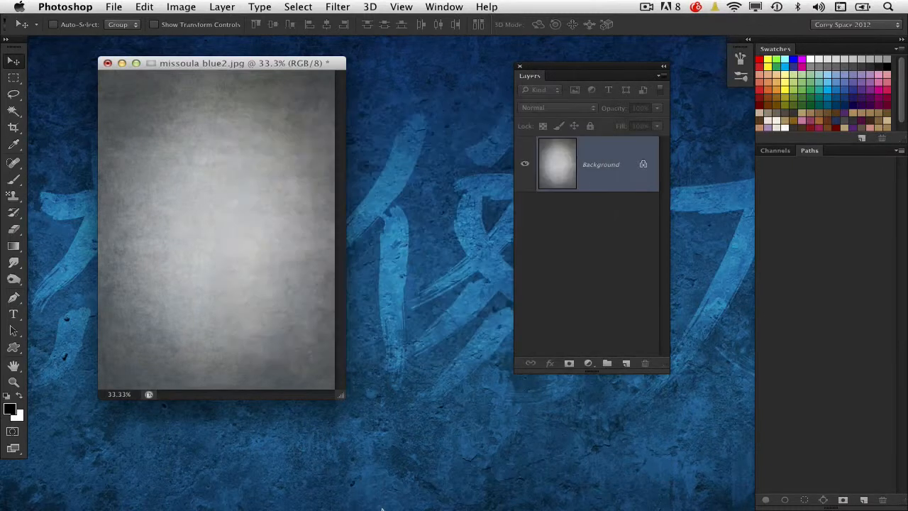
# Restore the minimized _DSC7531.NEF document and move the Layers panel so the whole photo is uncovered.
pyautogui.moveTo(396, 500)
pyautogui.click(580, 502)
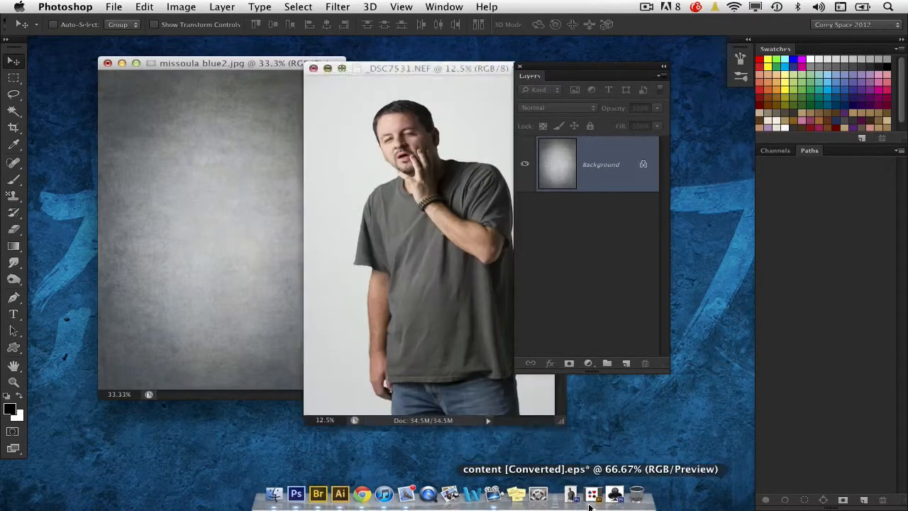
pyautogui.moveTo(574, 69); pyautogui.dragTo(672, 82)
pyautogui.moveTo(497, 68); pyautogui.dragTo(474, 74)
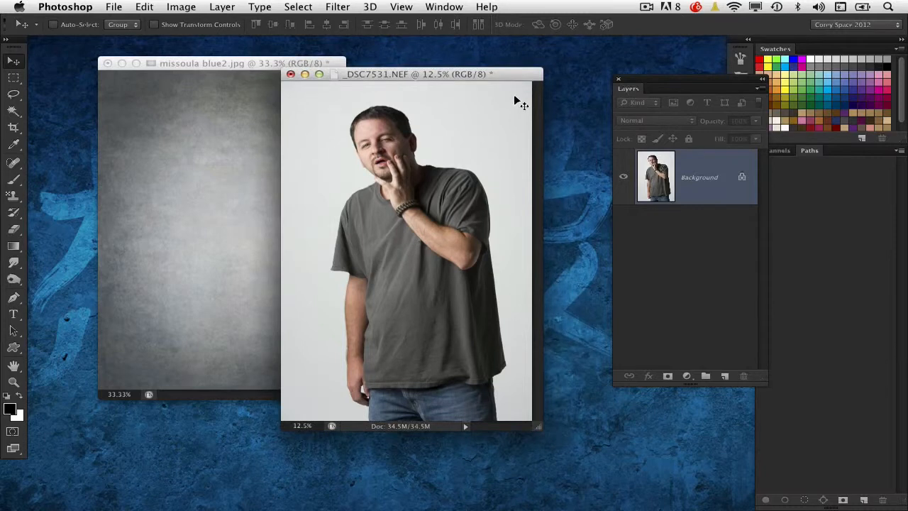
# Select the white backdrop in _DSC7531.NEF with the Magic Wand, add its unselected lower corners, and invert the selection to the man.
pyautogui.moveTo(450, 495)
pyautogui.click(13, 111)
pyautogui.click(339, 131)
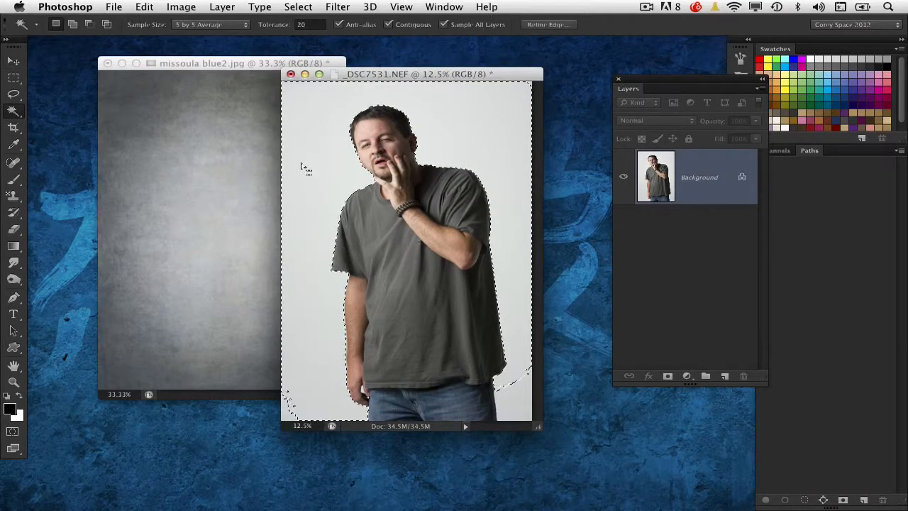
pyautogui.keyDown('shift'); pyautogui.click(288, 413); pyautogui.keyUp('shift')
pyautogui.keyDown('shift'); pyautogui.click(519, 398); pyautogui.keyUp('shift')
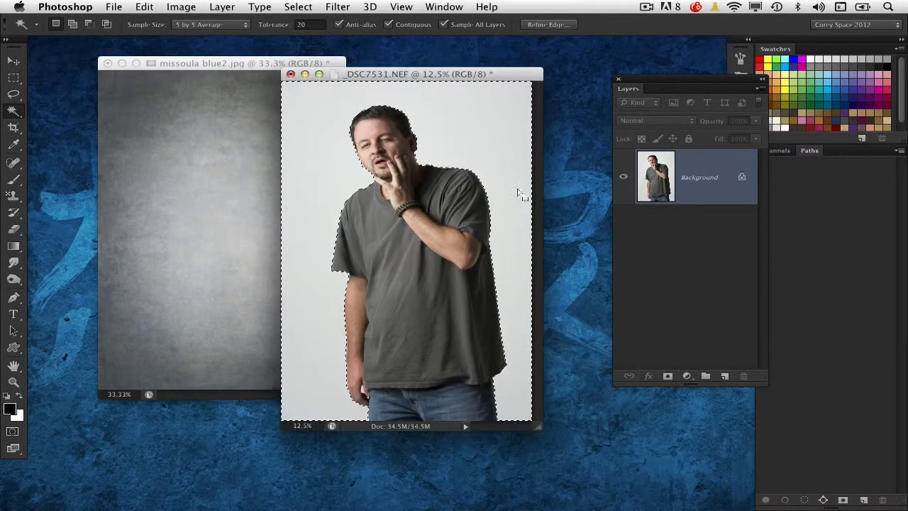
pyautogui.press('super+shift+i')
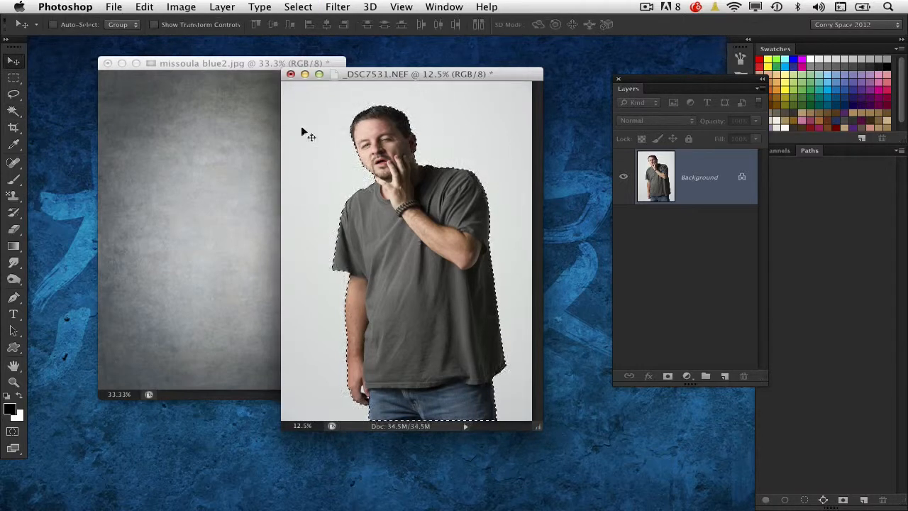
# Refine the selection's edge around the man's head, shirt and arms with a size 300 refinement brush, keeping the output as Selection.
pyautogui.press('m')
pyautogui.click(512, 25)
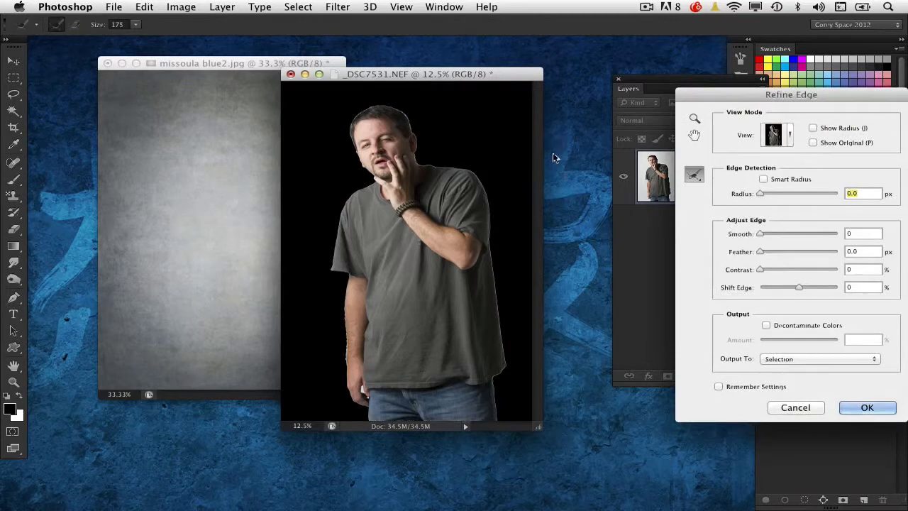
pyautogui.press(']')
pyautogui.press(']')
pyautogui.press(']')
pyautogui.moveTo(417, 129)
pyautogui.mouseDown()
pyautogui.moveTo(379, 103)
pyautogui.moveTo(349, 120)
pyautogui.moveTo(348, 144)
pyautogui.mouseUp()
pyautogui.moveTo(413, 129)
pyautogui.mouseDown()
pyautogui.moveTo(495, 202)
pyautogui.moveTo(488, 240)
pyautogui.moveTo(510, 369)
pyautogui.moveTo(505, 415)
pyautogui.moveTo(525, 430)
pyautogui.mouseUp()
pyautogui.moveTo(340, 222)
pyautogui.mouseDown()
pyautogui.moveTo(324, 253)
pyautogui.moveTo(346, 374)
pyautogui.moveTo(310, 396)
pyautogui.mouseUp()
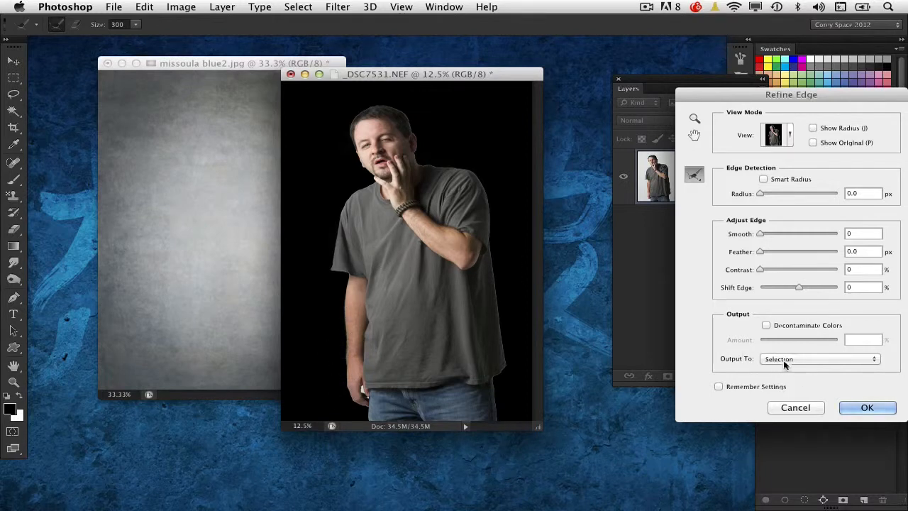
pyautogui.click(872, 359)
pyautogui.click(873, 359)
pyautogui.click(867, 408)
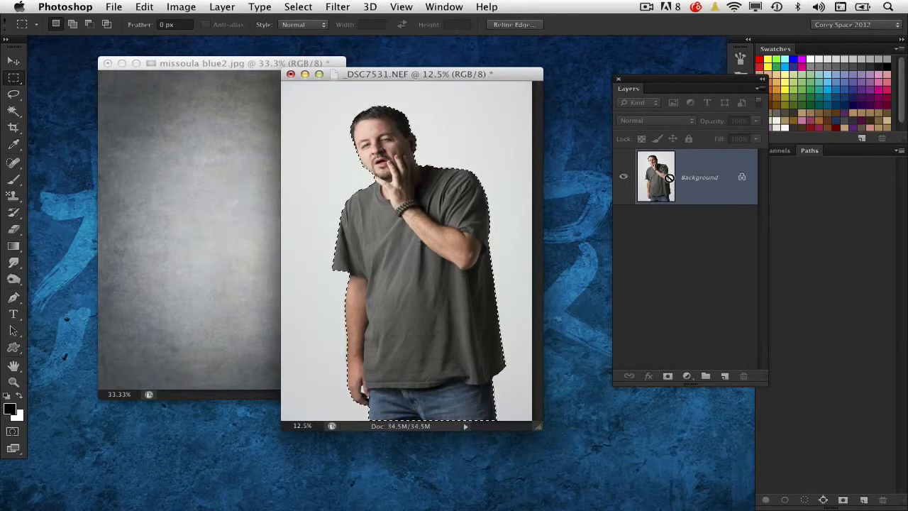
# Copy the selected man to a new layer and hide the Background layer.
pyautogui.press('super+j')
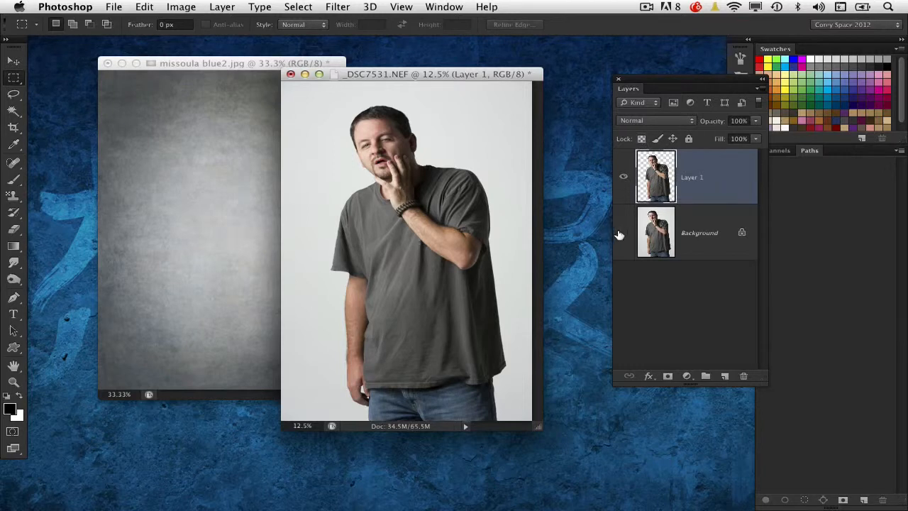
pyautogui.click(623, 232)
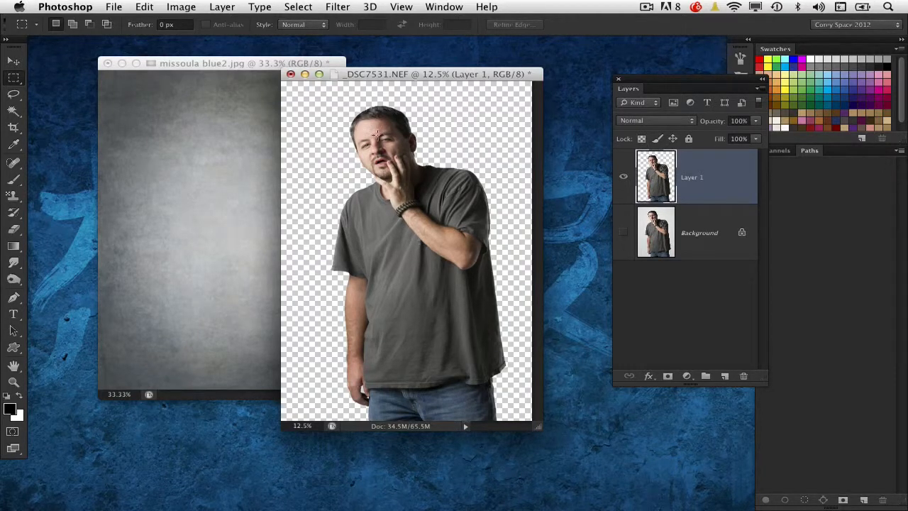
# Place the _DSC7531.NEF window beside missoula blue2.jpg and copy the cut-out man into missoula blue2.jpg with the Move tool.
pyautogui.click(14, 60)
pyautogui.moveTo(370, 75); pyautogui.dragTo(452, 70)
pyautogui.click(304, 179)
pyautogui.click(464, 201)
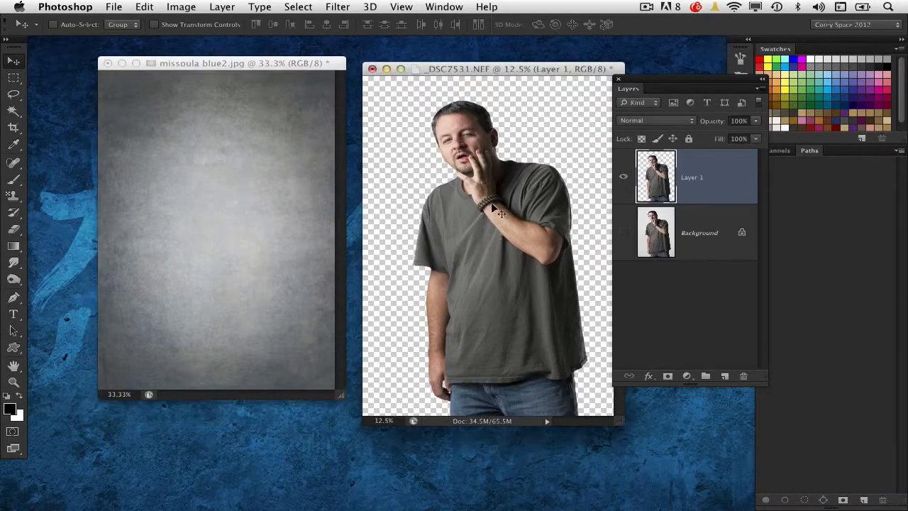
pyautogui.moveTo(502, 245); pyautogui.dragTo(280, 225)
# Check the pixel dimensions and resolution of _DSC7531.NEF without changing them.
pyautogui.click(440, 196)
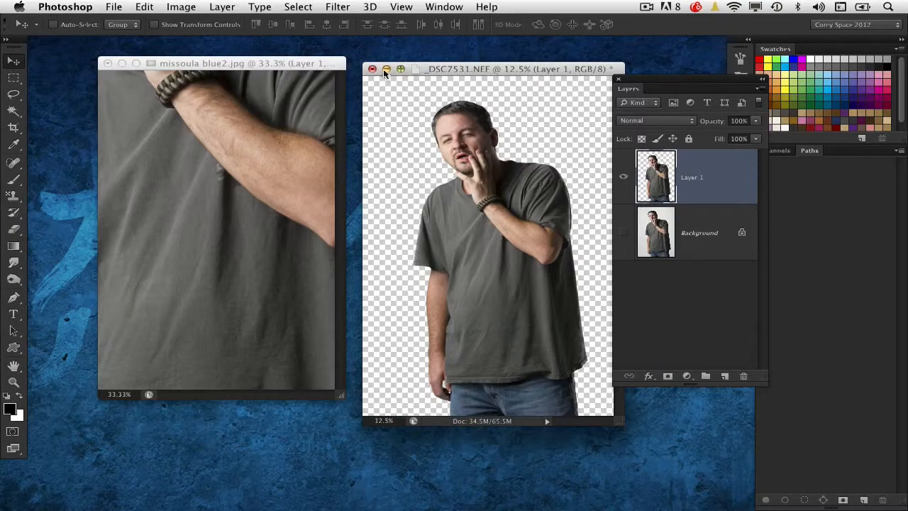
pyautogui.moveTo(452, 72); pyautogui.dragTo(418, 76)
pyautogui.click(181, 7)
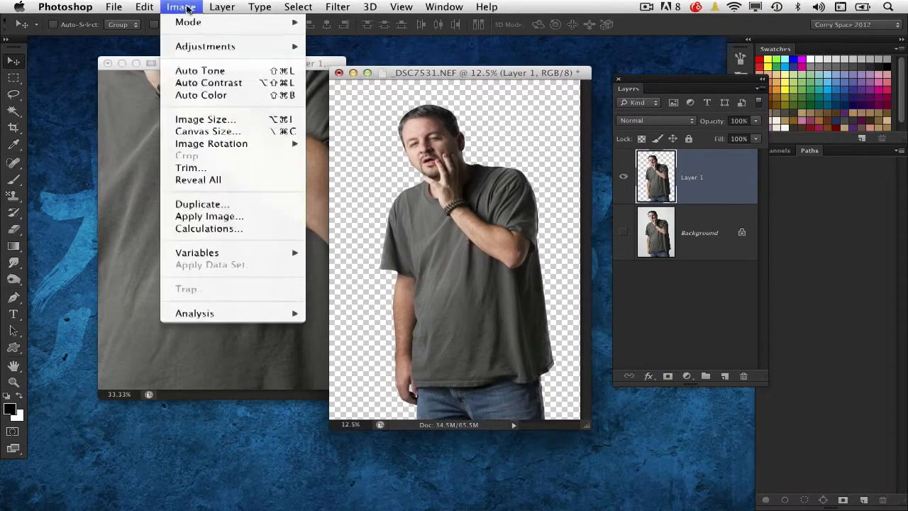
pyautogui.click(205, 119)
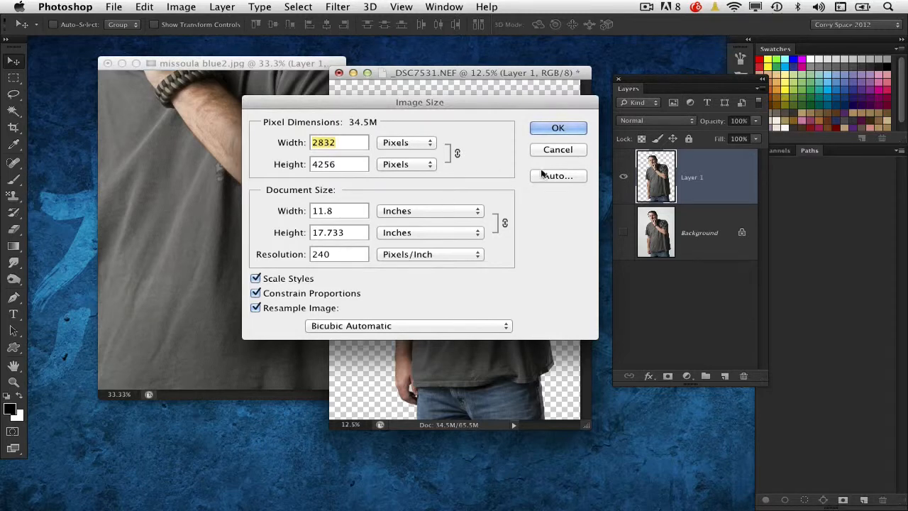
pyautogui.click(558, 149)
# Enlarge the missoula blue2.jpg window clear of the photo, and scale its oversized man layer down to about 42%.
pyautogui.moveTo(409, 77); pyautogui.dragTo(484, 78)
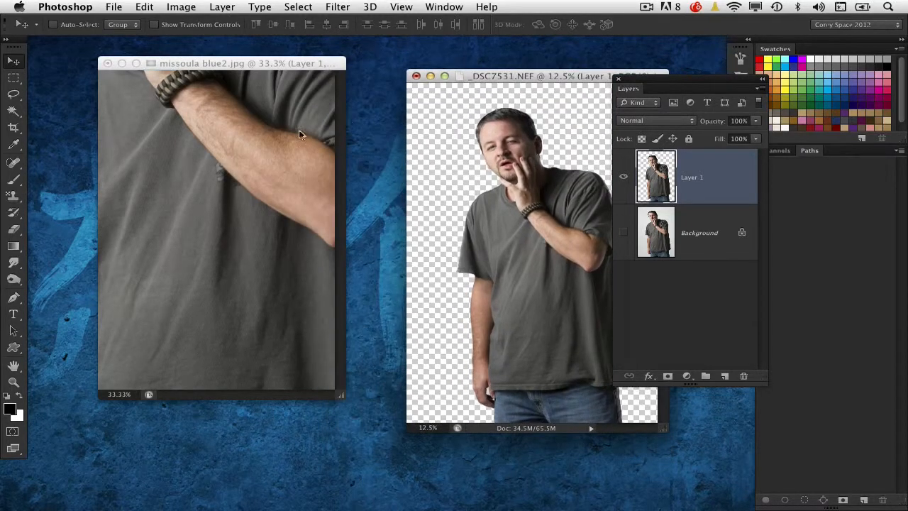
pyautogui.click(339, 383)
pyautogui.moveTo(339, 392); pyautogui.dragTo(460, 465)
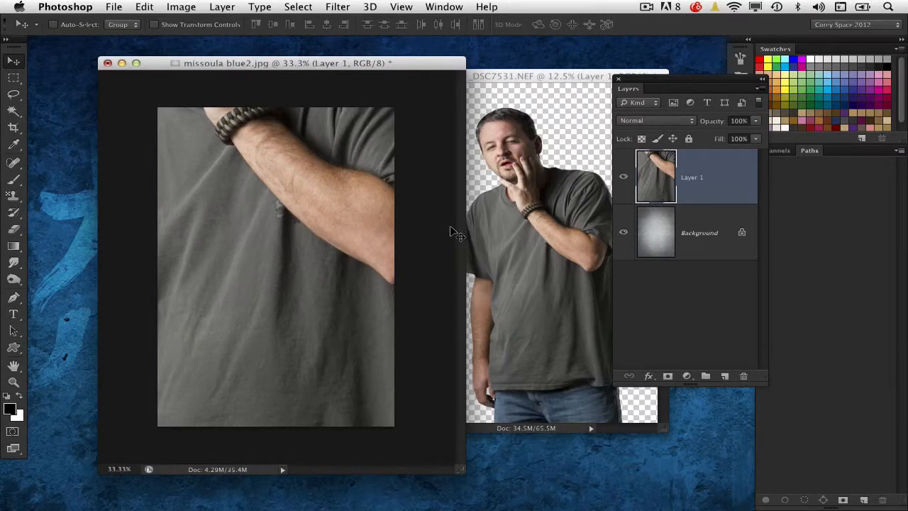
pyautogui.press('super+t')
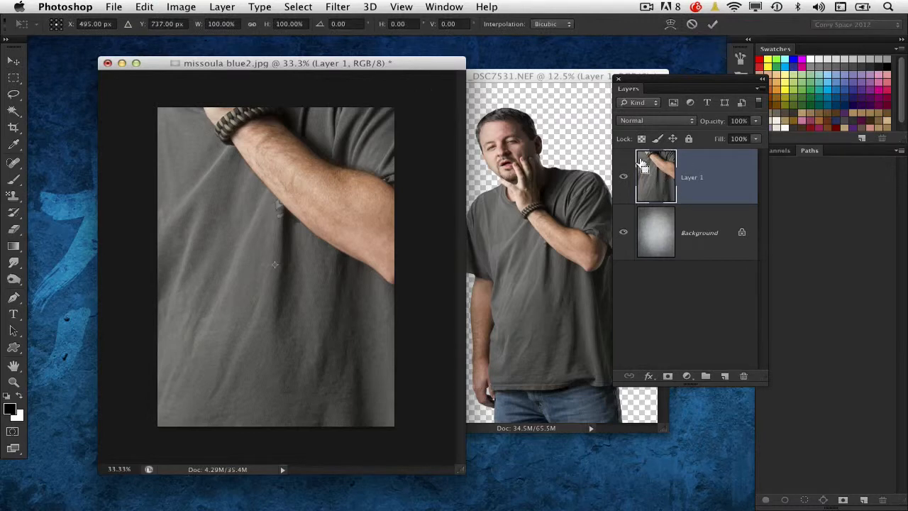
pyautogui.press('super+0')
pyautogui.moveTo(347, 55); pyautogui.dragTo(276, 183)
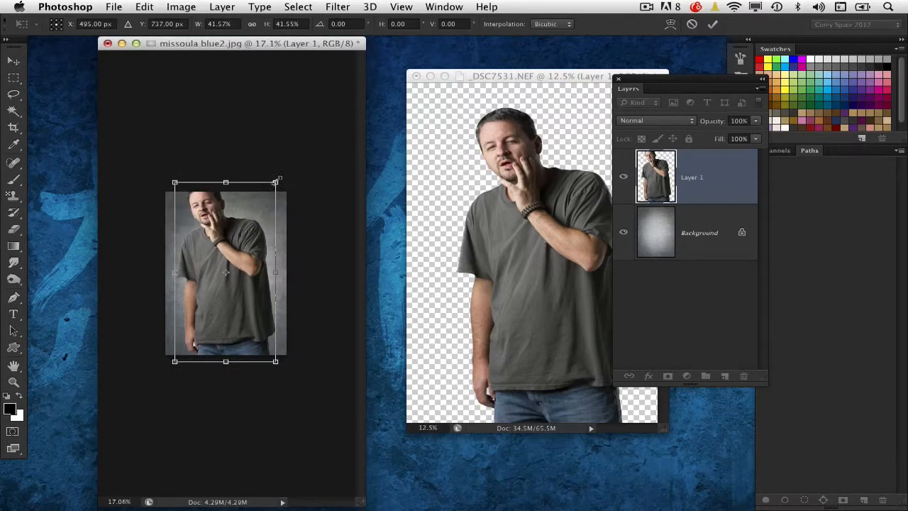
pyautogui.press('Return')
# Scale the man on Layer 1 down a little further, move him against the backdrop's right edge and apply the transformation.
pyautogui.press('super+plus')
pyautogui.press('super+plus')
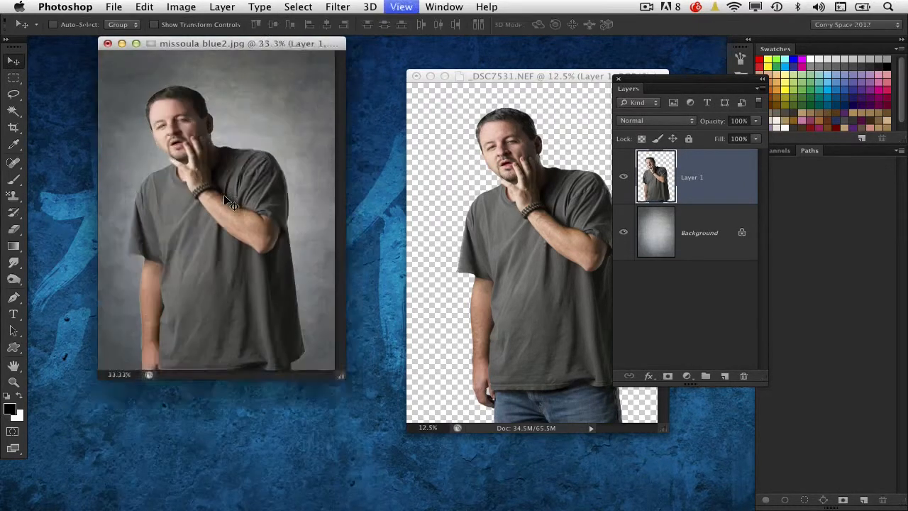
pyautogui.press('super+plus')
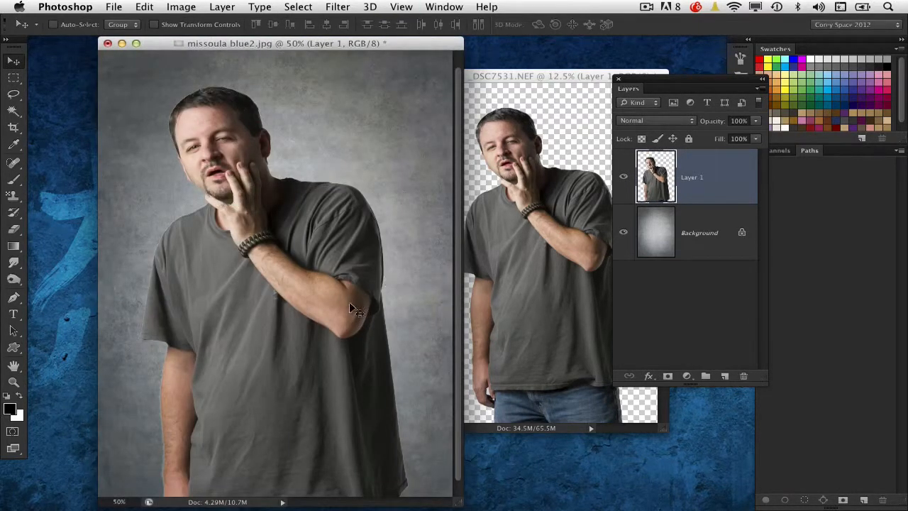
pyautogui.press('super+minus')
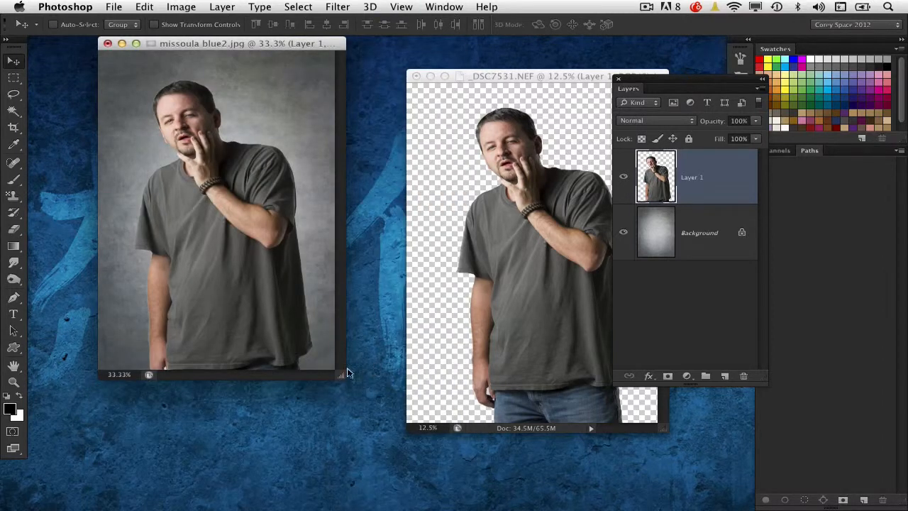
pyautogui.moveTo(342, 376); pyautogui.dragTo(394, 410)
pyautogui.press('super+t')
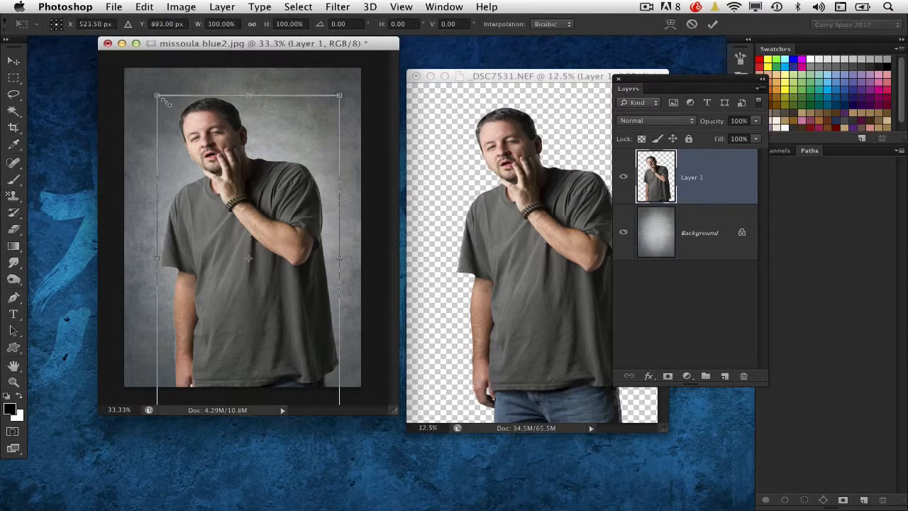
pyautogui.moveTo(158, 95); pyautogui.dragTo(175, 128)
pyautogui.moveTo(234, 232); pyautogui.dragTo(278, 232)
pyautogui.press('Return')
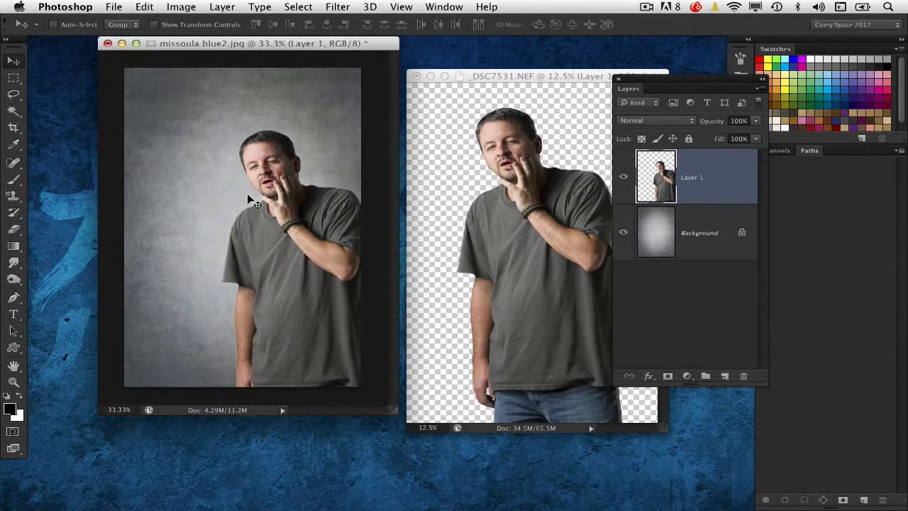
# Minimize _DSC7531.NEF, then restore _DSC7555.NEF and place its window beside missoula blue2.jpg.
pyautogui.click(432, 132)
pyautogui.click(417, 76)
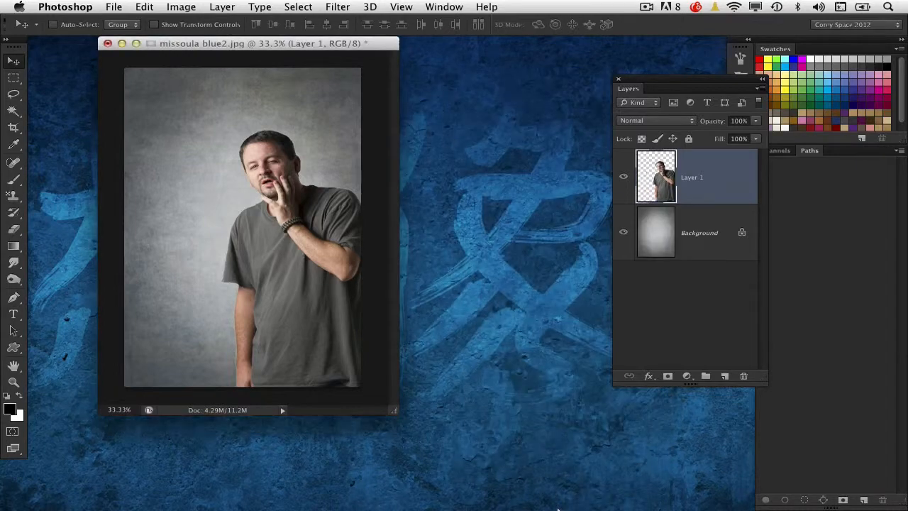
pyautogui.click(569, 495)
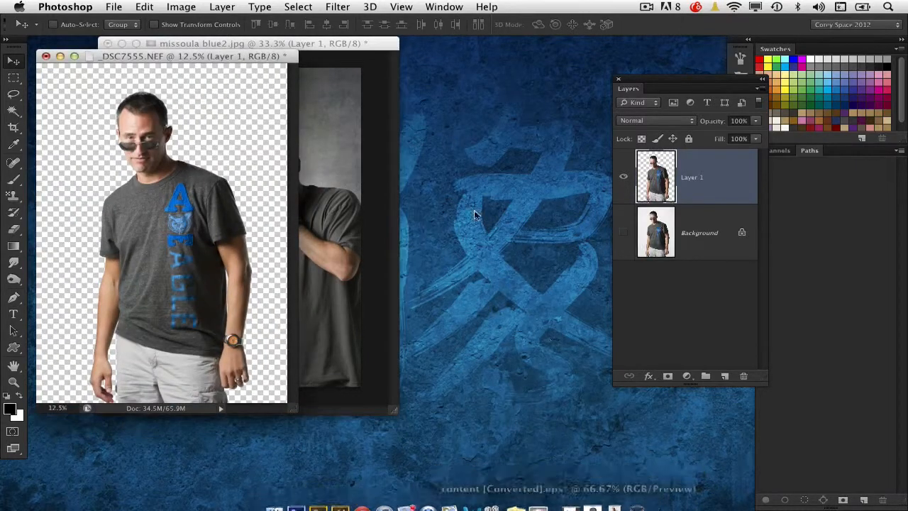
pyautogui.moveTo(238, 56); pyautogui.dragTo(571, 76)
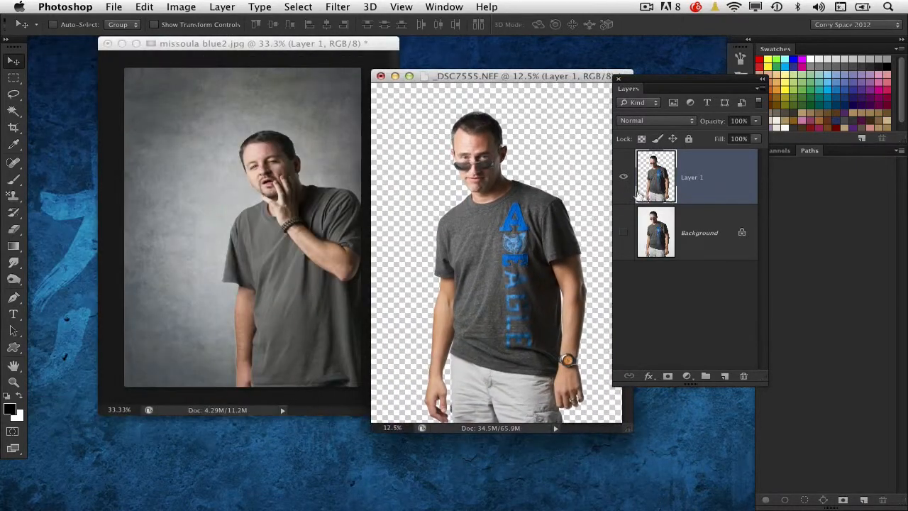
# Copy the cut-out man from _DSC7555.NEF into missoula blue2.jpg and scale him down to about 41%, applying the transformation.
pyautogui.moveTo(557, 232); pyautogui.dragTo(263, 252)
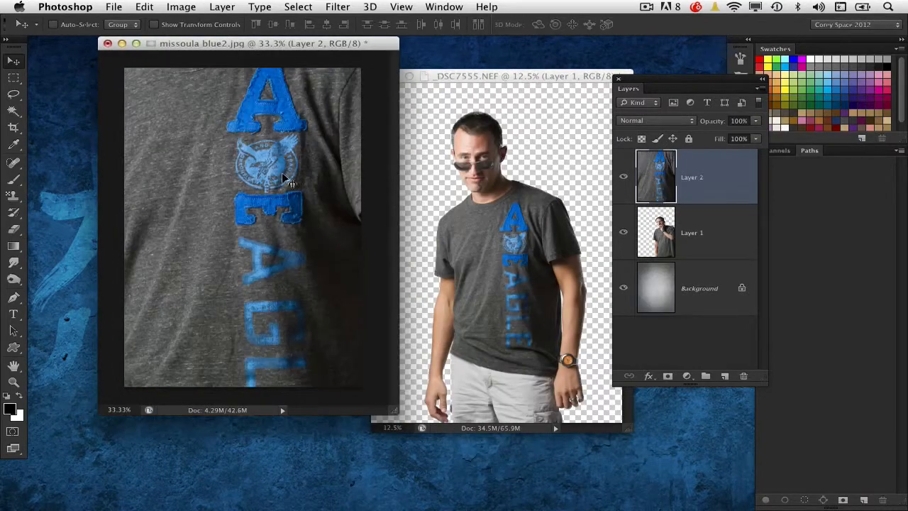
pyautogui.press('super+t')
pyautogui.press('super+0')
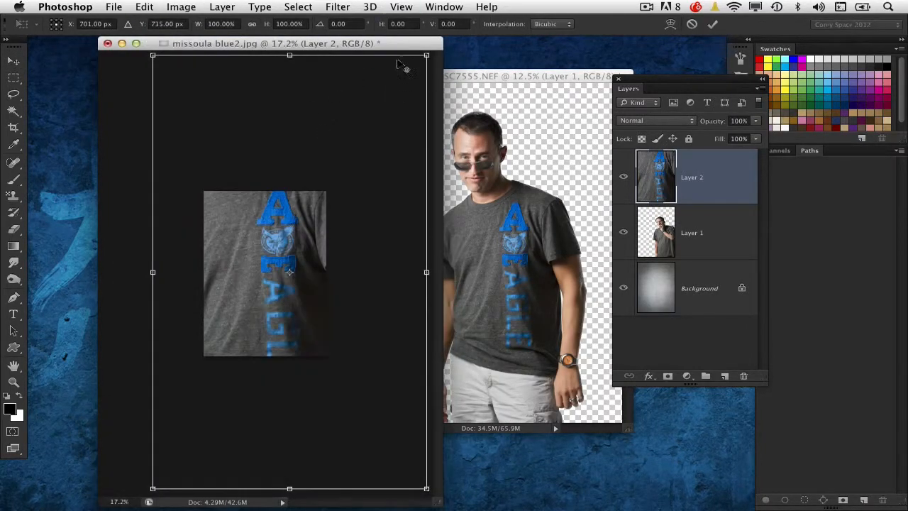
pyautogui.moveTo(426, 54); pyautogui.dragTo(293, 164)
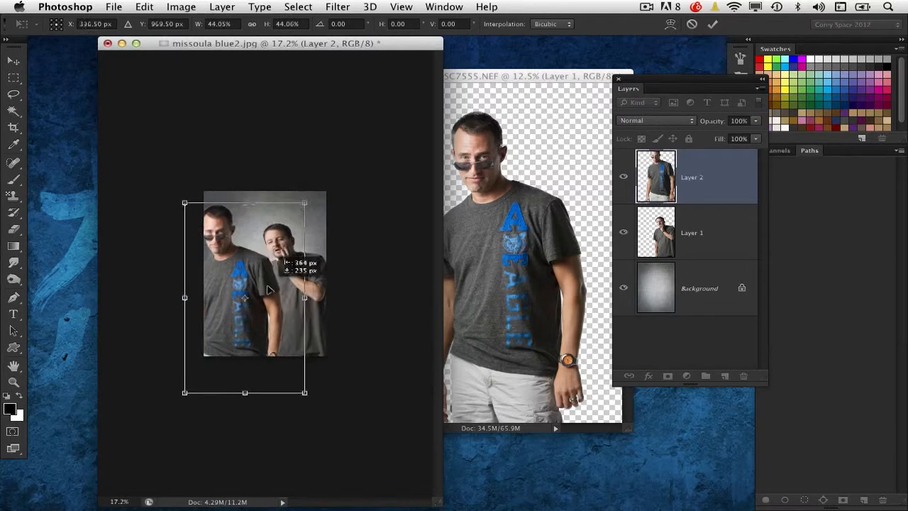
pyautogui.moveTo(323, 200); pyautogui.dragTo(310, 208)
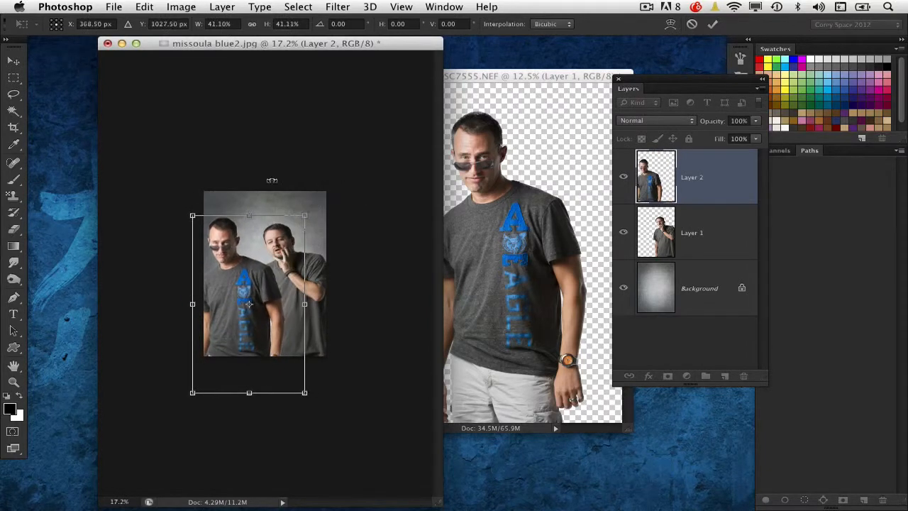
pyautogui.press('Return')
# Move Layer 2 beneath Layer 1, enlarge the missoula blue2.jpg window around the image, and minimize _DSC7555.NEF.
pyautogui.moveTo(655, 182); pyautogui.dragTo(656, 245)
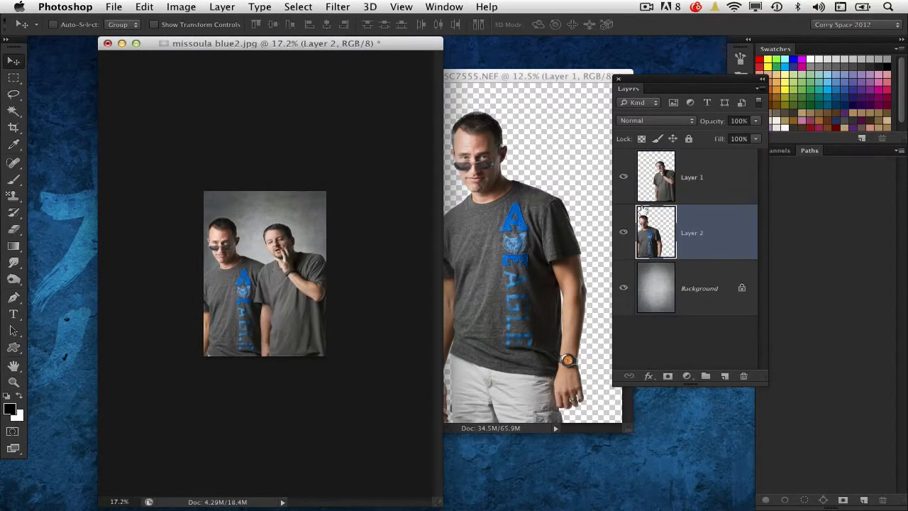
pyautogui.press('super+plus')
pyautogui.press('super+plus')
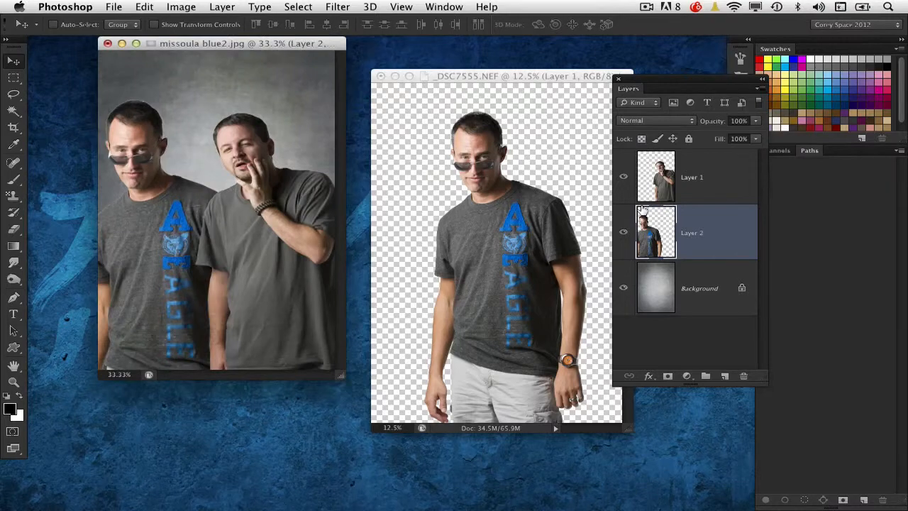
pyautogui.keyDown('super'); pyautogui.click(264, 232); pyautogui.keyUp('super')
pyautogui.moveTo(341, 375); pyautogui.dragTo(458, 422)
pyautogui.click(546, 262)
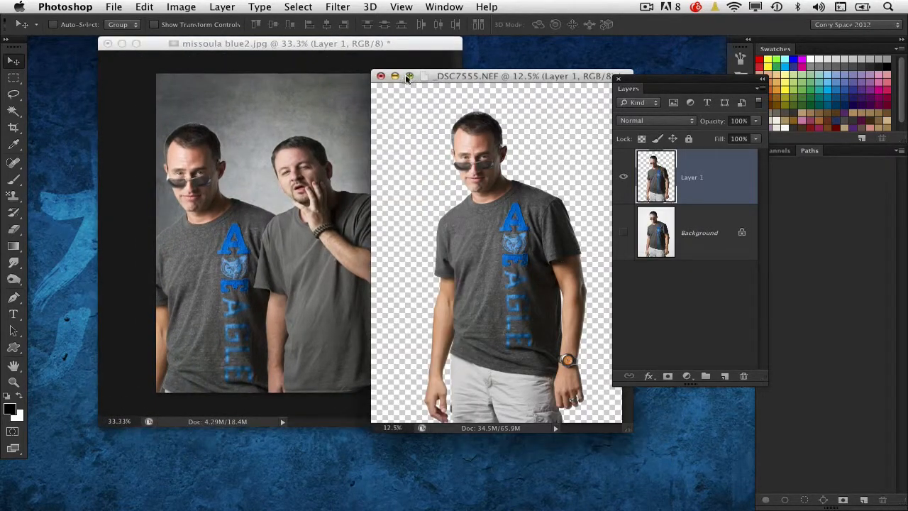
pyautogui.click(382, 76)
# Scale down the man on Layer 1 and the man on Layer 2, applying each transformation.
pyautogui.press('super+t')
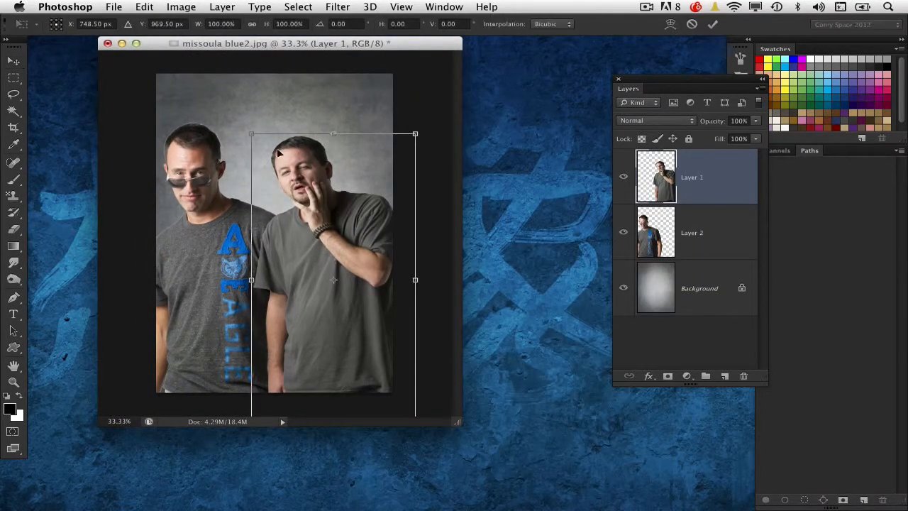
pyautogui.moveTo(253, 133); pyautogui.dragTo(272, 135)
pyautogui.press('Return')
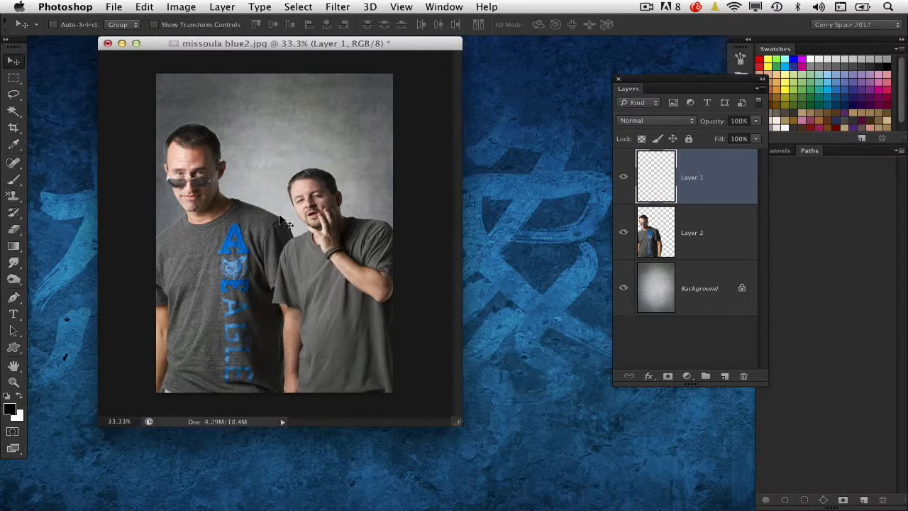
pyautogui.keyDown('super'); pyautogui.click(212, 261); pyautogui.keyUp('super')
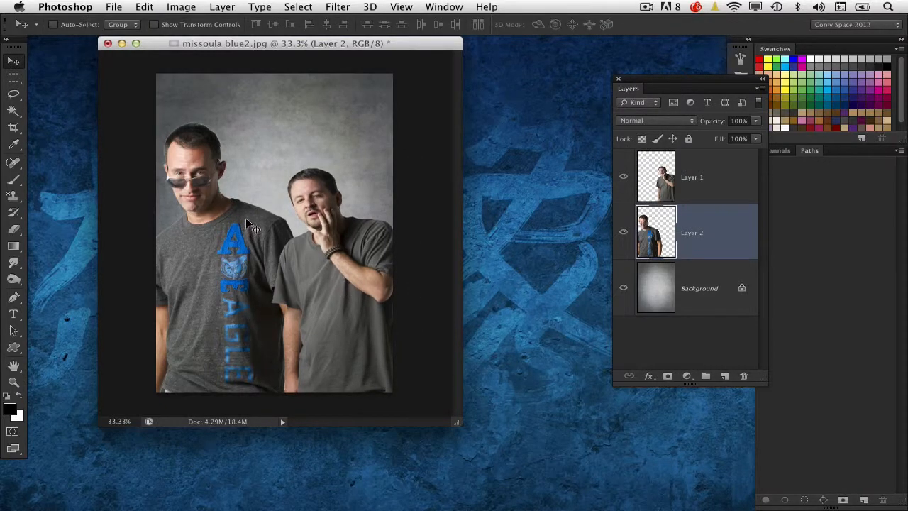
pyautogui.press('super+t')
pyautogui.moveTo(353, 120); pyautogui.dragTo(332, 152)
pyautogui.moveTo(248, 230); pyautogui.dragTo(258, 232)
pyautogui.press('Return')
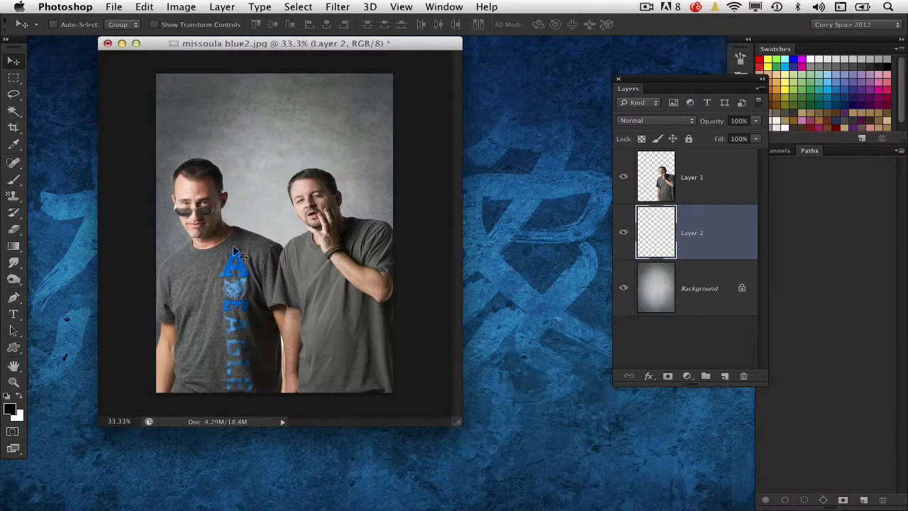
# Enlarge the man on Layer 2 to about 113%, adjust his position and apply the transformation.
pyautogui.press('super+t')
pyautogui.moveTo(146, 155); pyautogui.dragTo(129, 144)
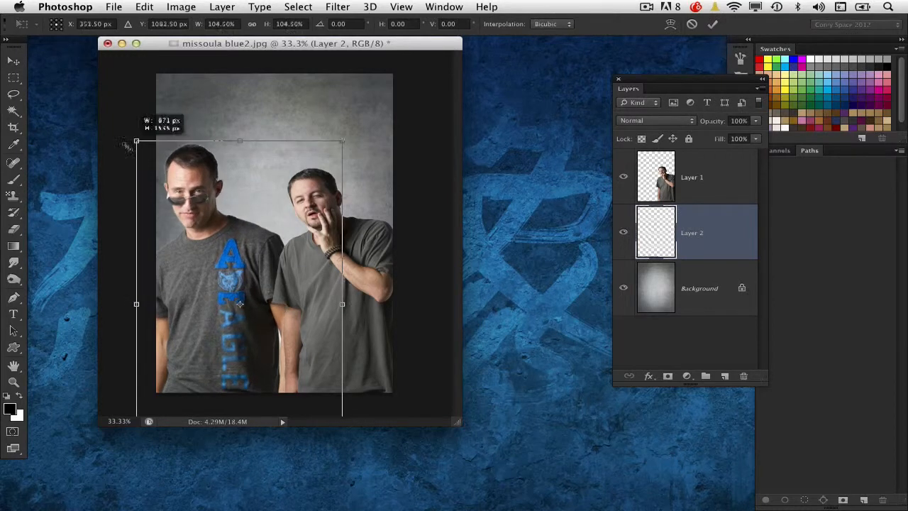
pyautogui.moveTo(193, 210); pyautogui.dragTo(201, 195)
pyautogui.moveTo(351, 125); pyautogui.dragTo(359, 113)
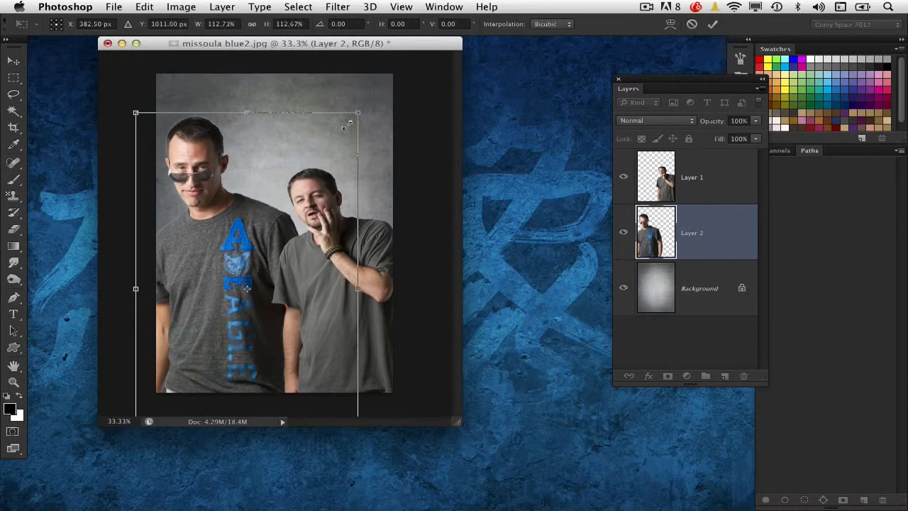
pyautogui.press('Return')
# Enlarge the man on Layer 1, reposition him beside the other man and apply the transformation.
pyautogui.keyDown('super'); pyautogui.click(352, 277); pyautogui.keyUp('super')
pyautogui.press('super+t')
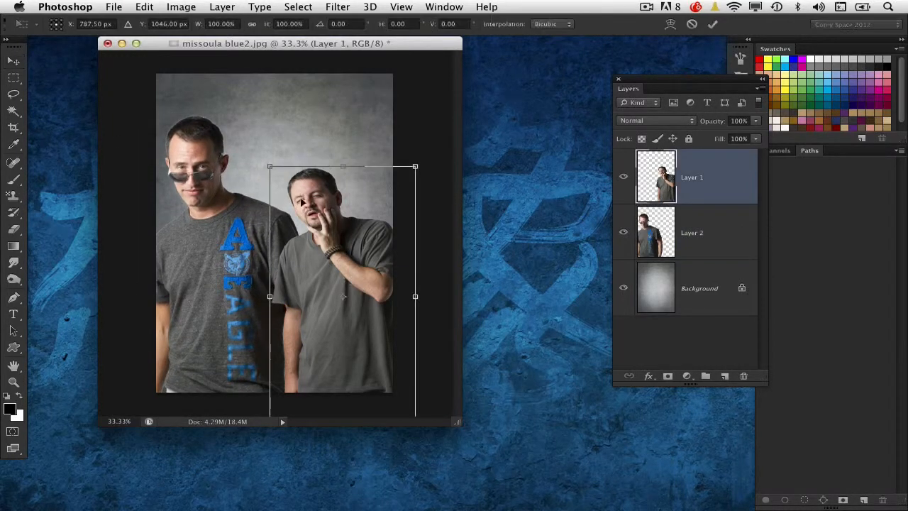
pyautogui.moveTo(270, 163); pyautogui.dragTo(216, 115)
pyautogui.moveTo(314, 219); pyautogui.dragTo(337, 243)
pyautogui.press('Return')
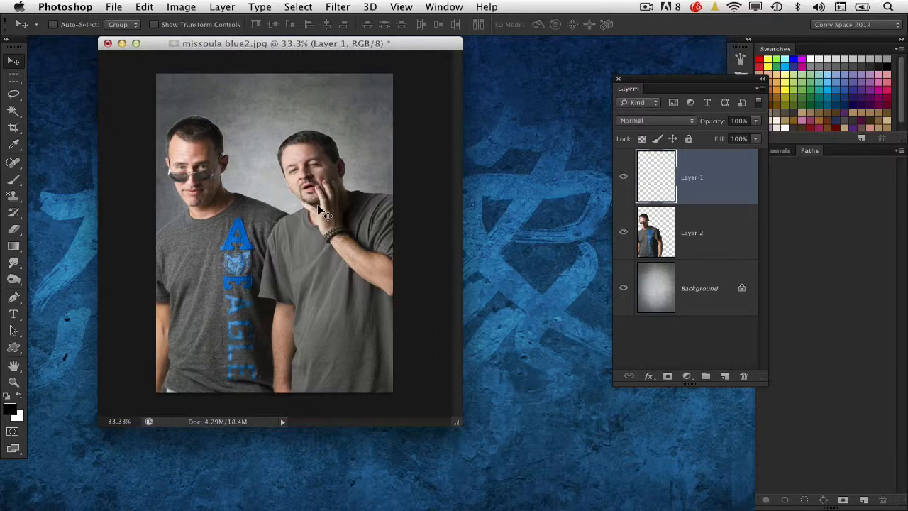
# Delete Layer 1 and Layer 2 from missoula blue2.jpg, leaving only the backdrop.
pyautogui.keyDown('shift'); pyautogui.click(652, 229); pyautogui.keyUp('shift')
pyautogui.press('Delete')
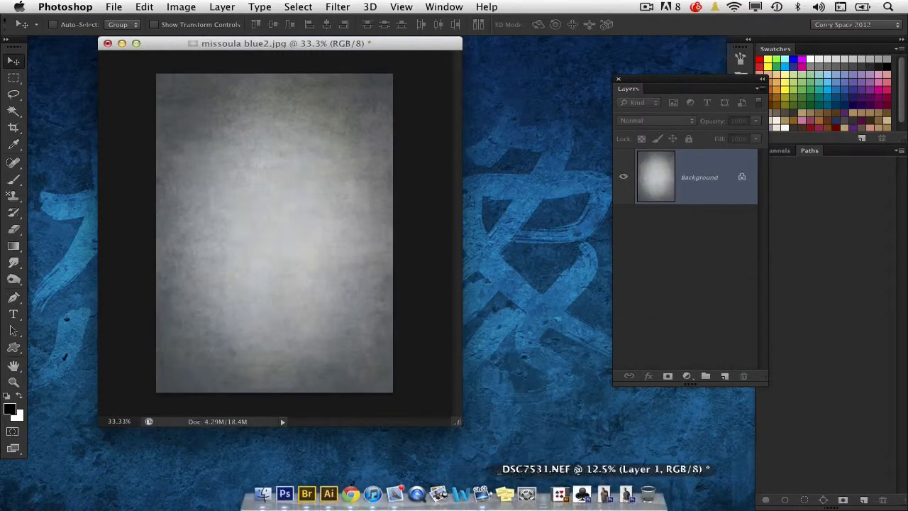
# Restore the _DSC7531.NEF window and convert its Layer 1 to a Smart Object.
pyautogui.click(609, 500)
pyautogui.rightClick(726, 193)
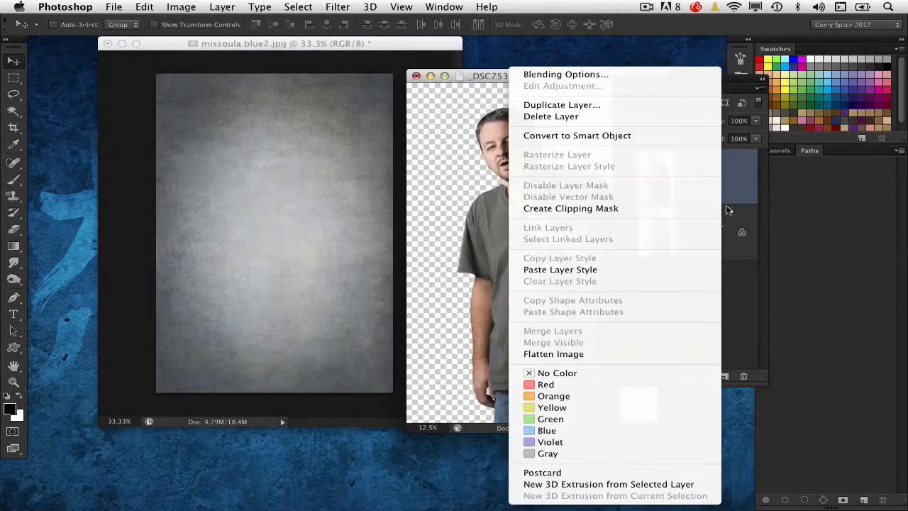
pyautogui.click(741, 173)
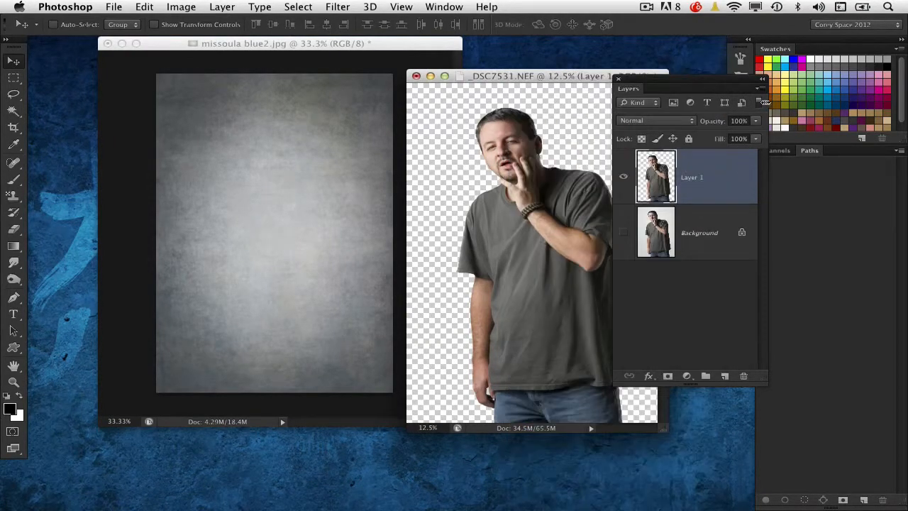
pyautogui.click(756, 89)
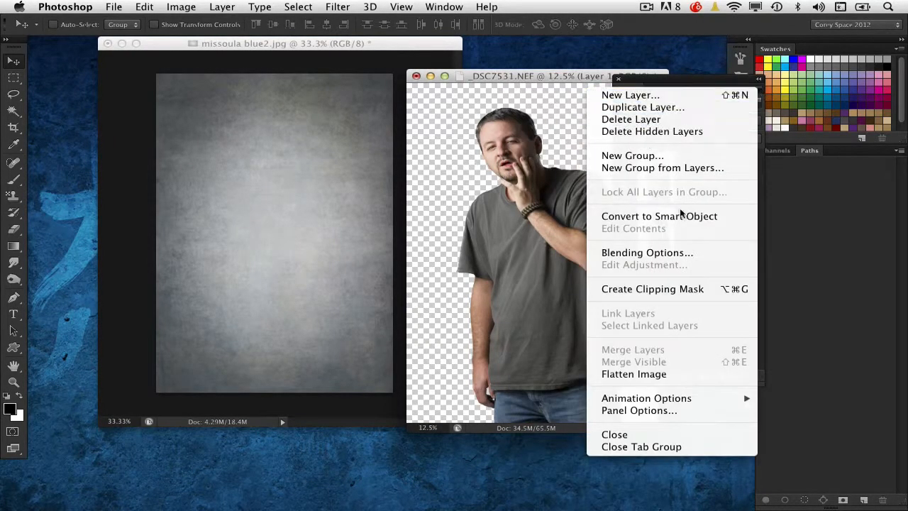
pyautogui.click(752, 215)
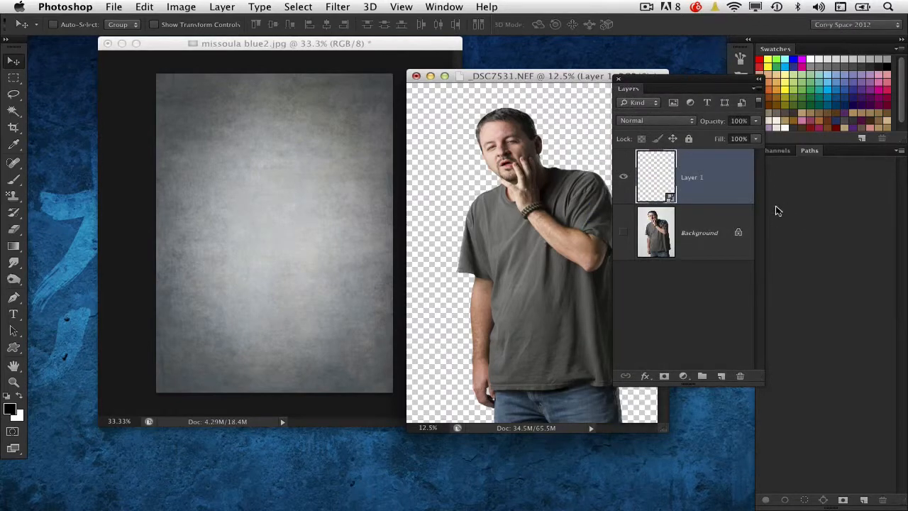
# Copy the Smart Object man from _DSC7531.NEF into missoula blue2.jpg, scale him down to fit the backdrop and apply the transformation.
pyautogui.moveTo(657, 178); pyautogui.dragTo(312, 227)
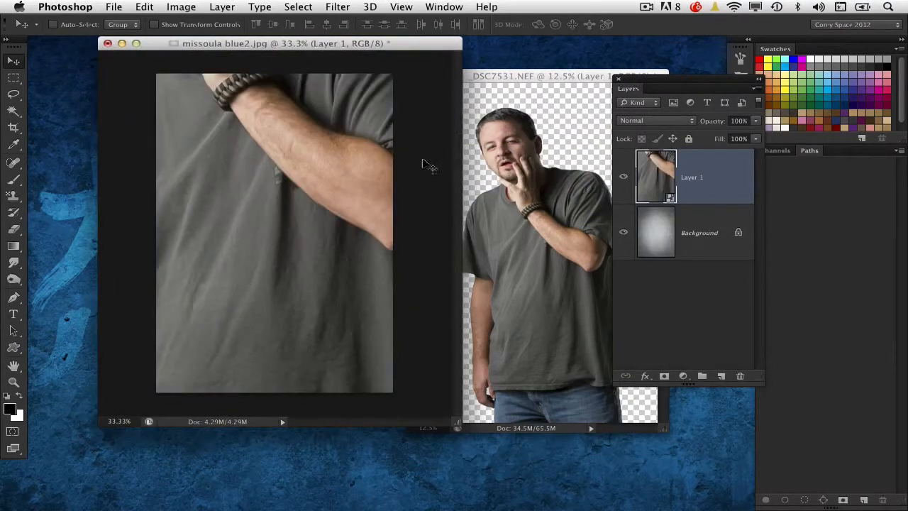
pyautogui.hotkey('ctrl', 't')
pyautogui.press('super+0')
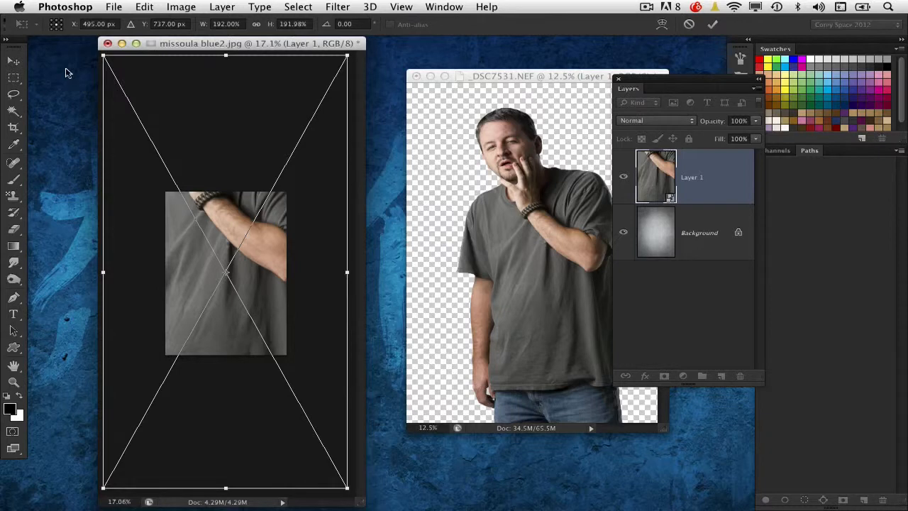
pyautogui.moveTo(129, 66); pyautogui.dragTo(182, 187)
pyautogui.moveTo(233, 246); pyautogui.dragTo(243, 270)
pyautogui.press('Return')
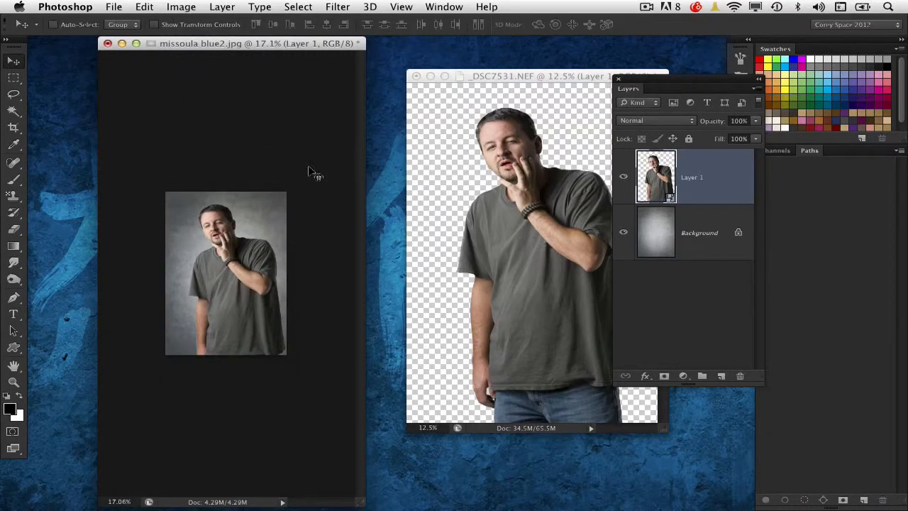
# Swap the minimized _DSC7555.NEF in for _DSC7531.NEF and convert its Layer 1 to a Smart Object.
pyautogui.press('super+equal')
pyautogui.click(430, 76)
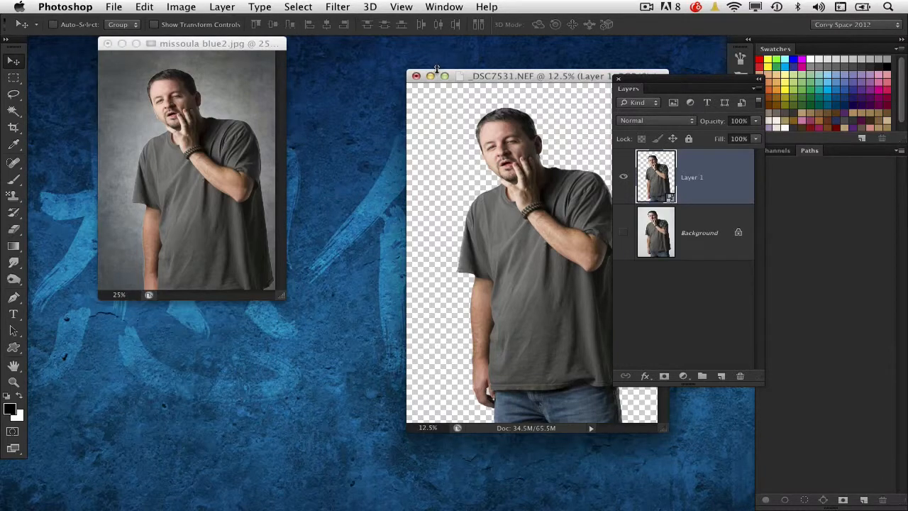
pyautogui.click(604, 504)
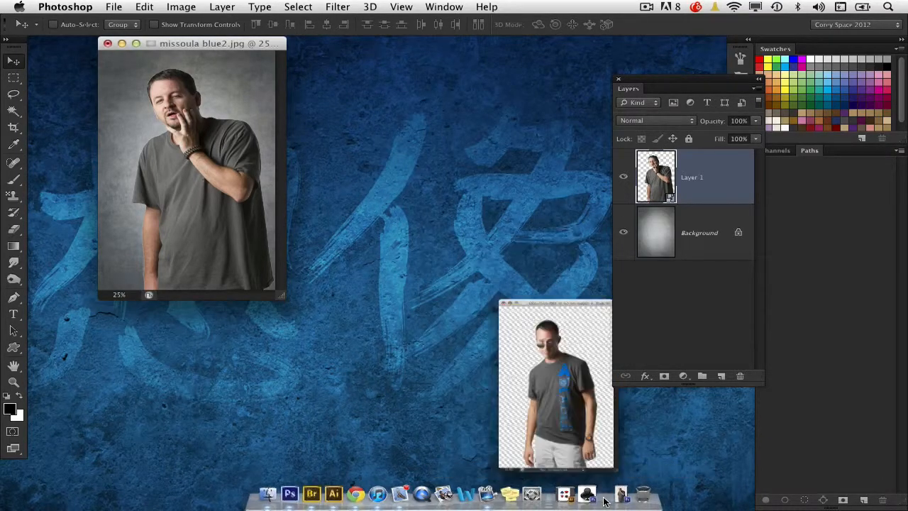
pyautogui.rightClick(723, 183)
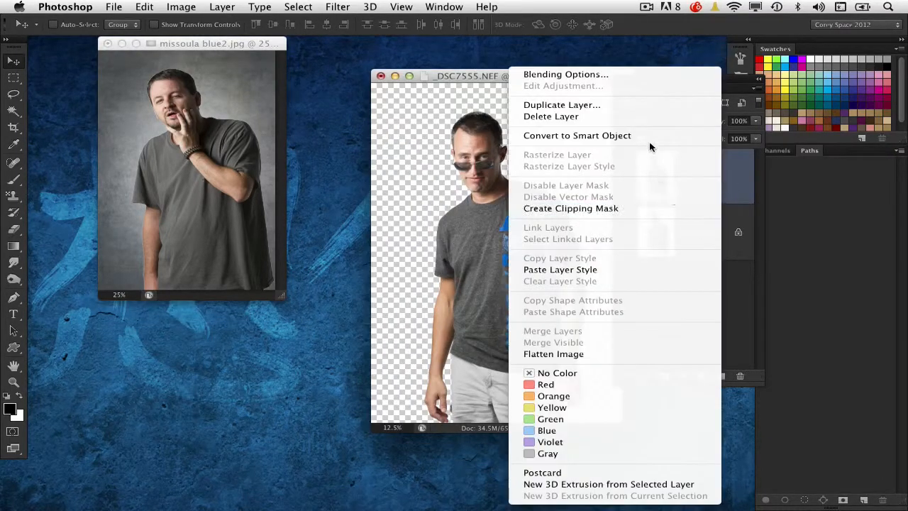
pyautogui.click(686, 135)
# Copy the Smart Object man from _DSC7555.NEF into missoula blue2.jpg, scale him to about 91% and apply the transformation.
pyautogui.moveTo(486, 203); pyautogui.dragTo(524, 436)
pyautogui.press('super+t')
pyautogui.moveTo(371, 112); pyautogui.dragTo(357, 230)
pyautogui.moveTo(319, 234); pyautogui.dragTo(291, 374)
pyautogui.moveTo(146, 64); pyautogui.dragTo(255, 150)
pyautogui.moveTo(284, 292); pyautogui.dragTo(197, 203)
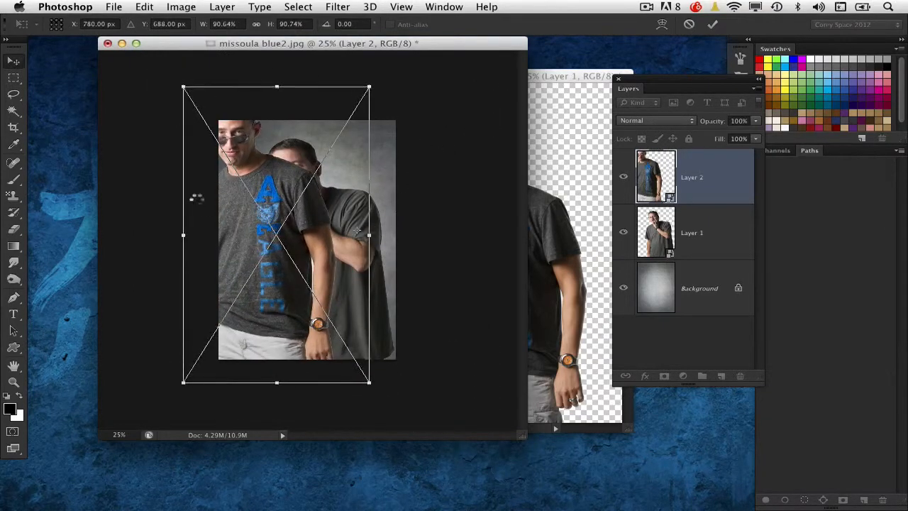
pyautogui.press('Return')
# Arrange the two men side by side with Layer 1 stacked above Layer 2, and minimize _DSC7555.NEF.
pyautogui.moveTo(246, 269); pyautogui.dragTo(264, 284)
pyautogui.keyDown('super'); pyautogui.click(380, 241); pyautogui.keyUp('super')
pyautogui.moveTo(384, 241); pyautogui.dragTo(427, 230)
pyautogui.moveTo(642, 216); pyautogui.dragTo(644, 155)
pyautogui.click(565, 153)
pyautogui.click(381, 75)
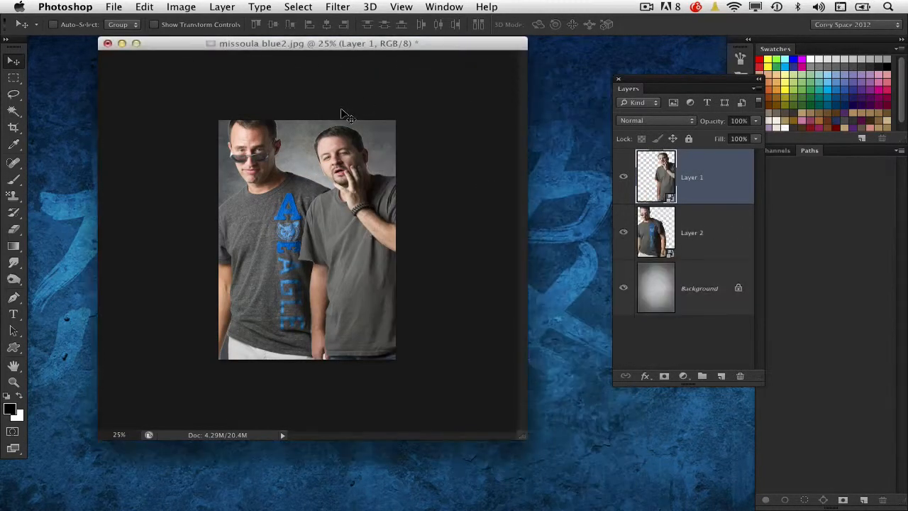
# Enlarge the missoula blue2.jpg window around the image and adjust the positions of the men on Layer 1 and Layer 2.
pyautogui.press('super+plus')
pyautogui.moveTo(341, 376); pyautogui.dragTo(462, 455)
pyautogui.moveTo(361, 274); pyautogui.dragTo(341, 275)
pyautogui.keyDown('super'); pyautogui.click(208, 263); pyautogui.keyUp('super')
pyautogui.moveTo(208, 263); pyautogui.dragTo(203, 278)
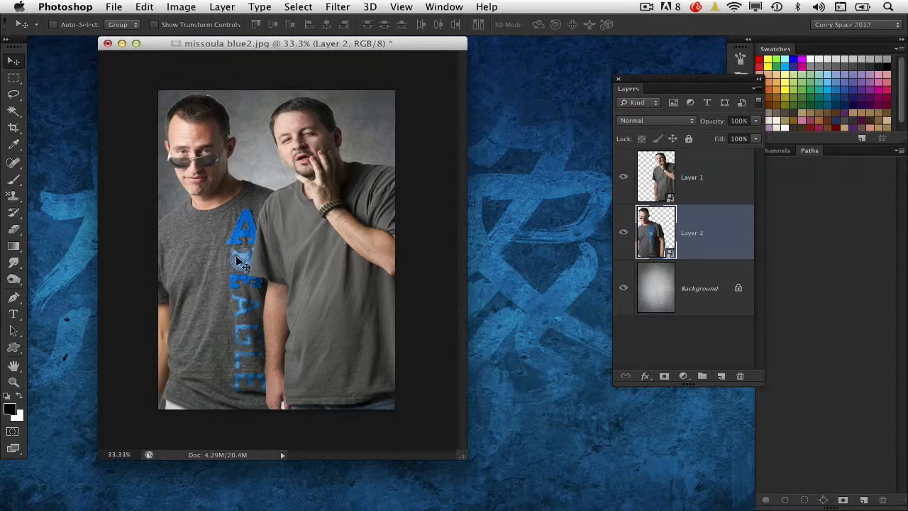
pyautogui.moveTo(413, 49); pyautogui.dragTo(433, 59)
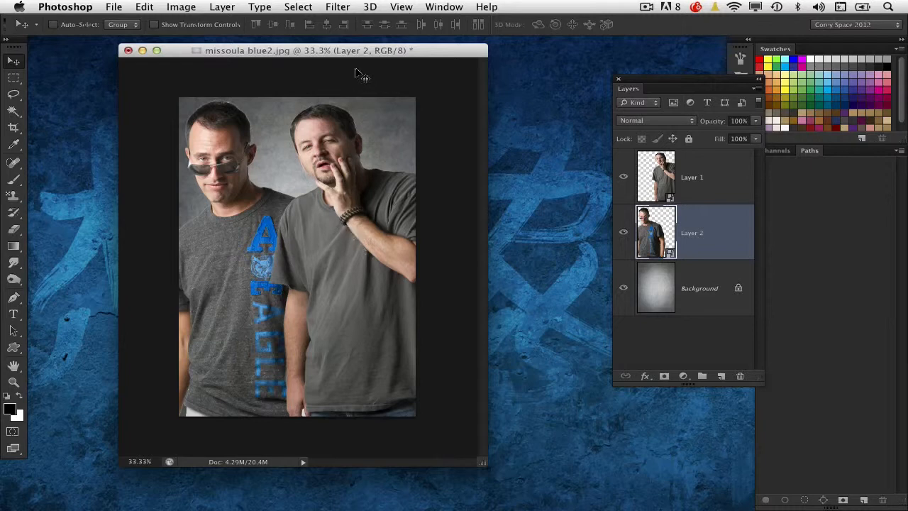
pyautogui.moveTo(367, 50); pyautogui.dragTo(365, 52)
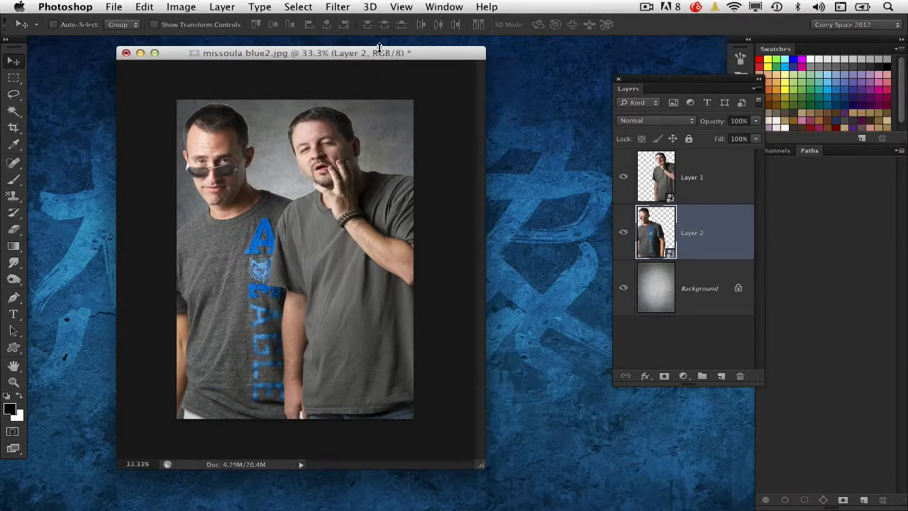